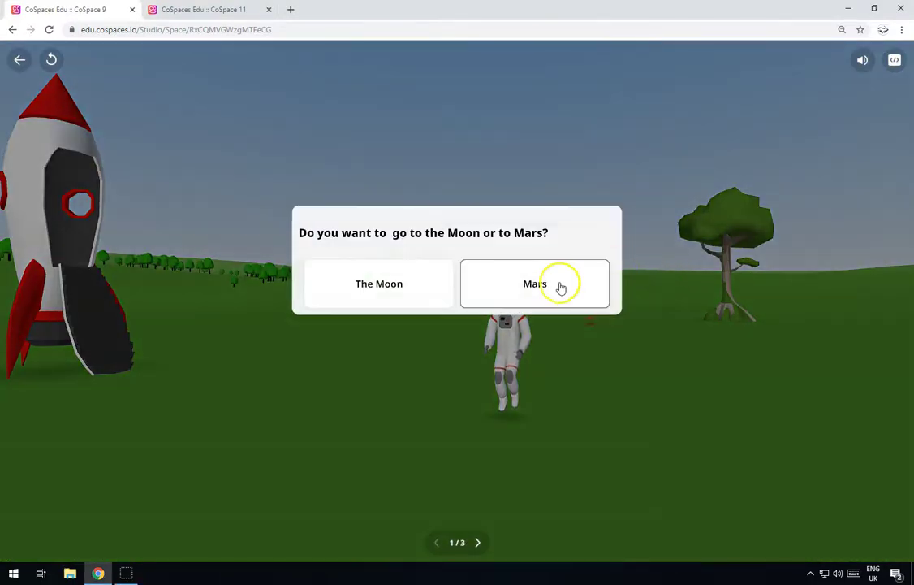
- Play the example story choosing Mars, then switch to the CoSpace 11 editor tab
left_click(531, 298)
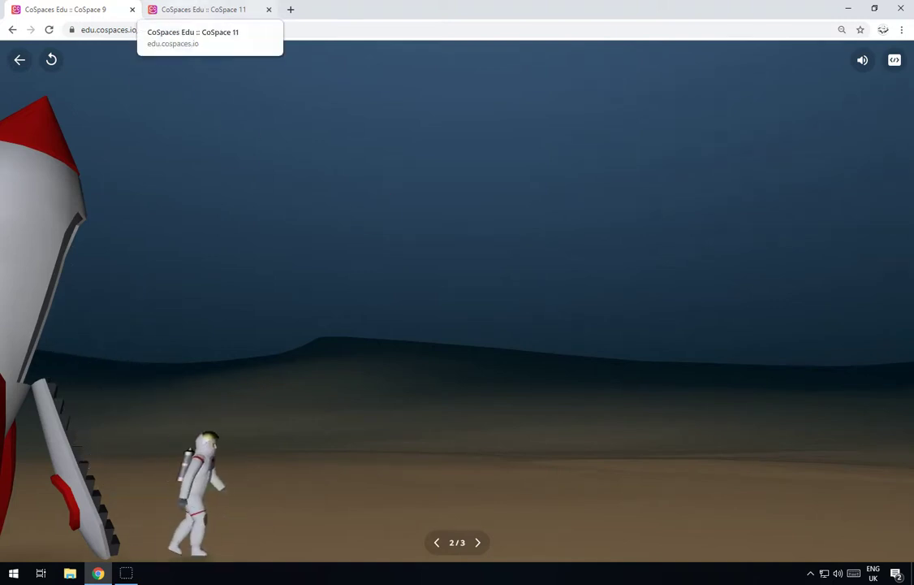
left_click(187, 10)
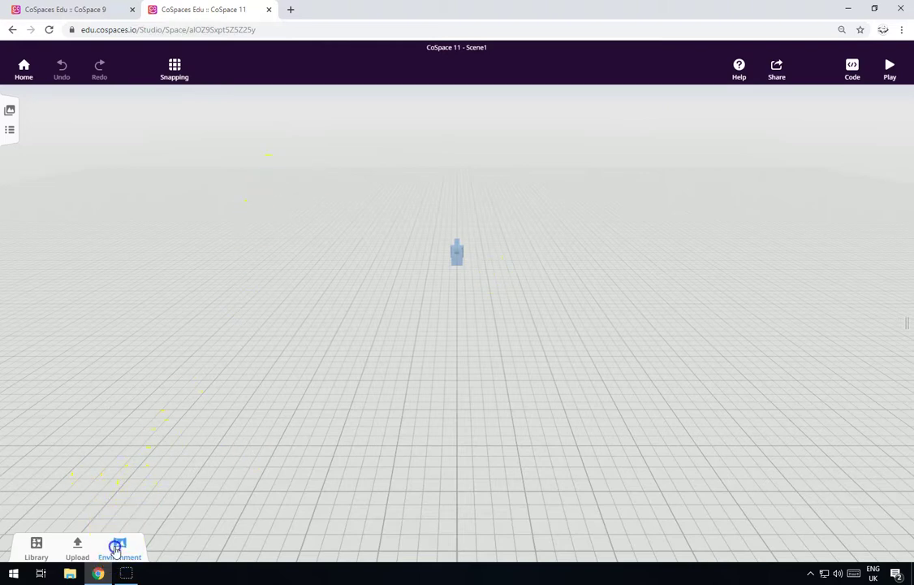
- Set the scene environment to the green meadow
left_click(115, 550)
left_click(41, 483)
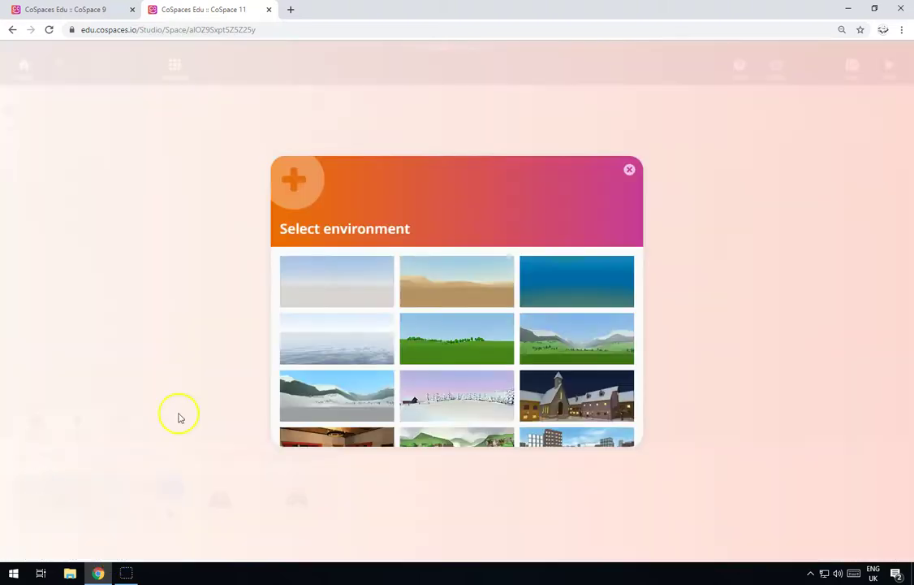
left_click(478, 342)
left_click_drag(420, 209, 419, 278)
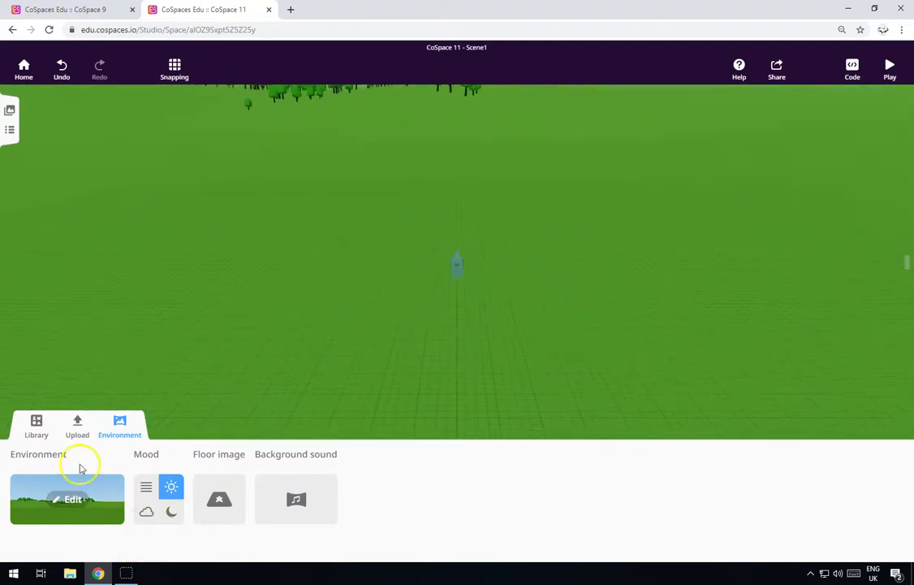
- Place a Rocket from Transport mid-meadow, rotate it 90° upright and enlarge it
left_click(41, 428)
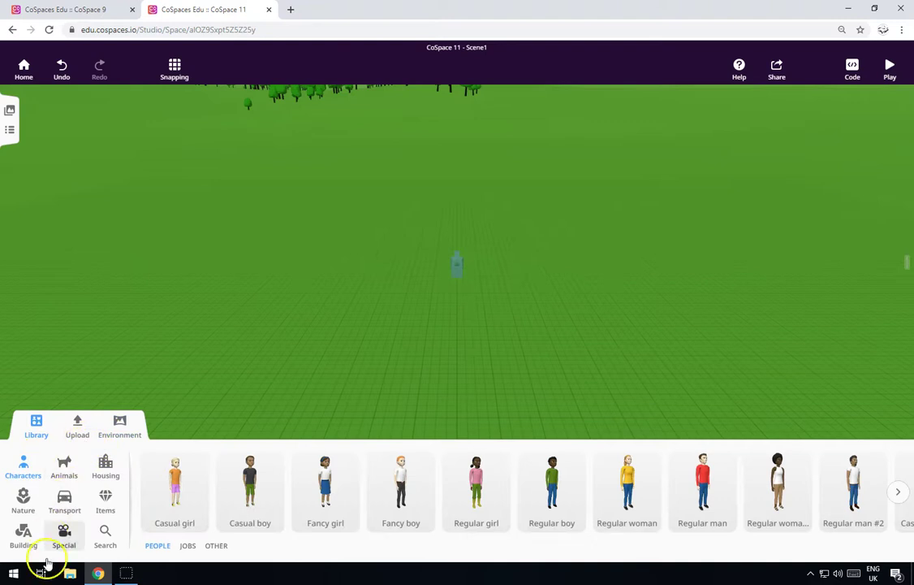
left_click(64, 500)
scroll(414, 488, "down", 10)
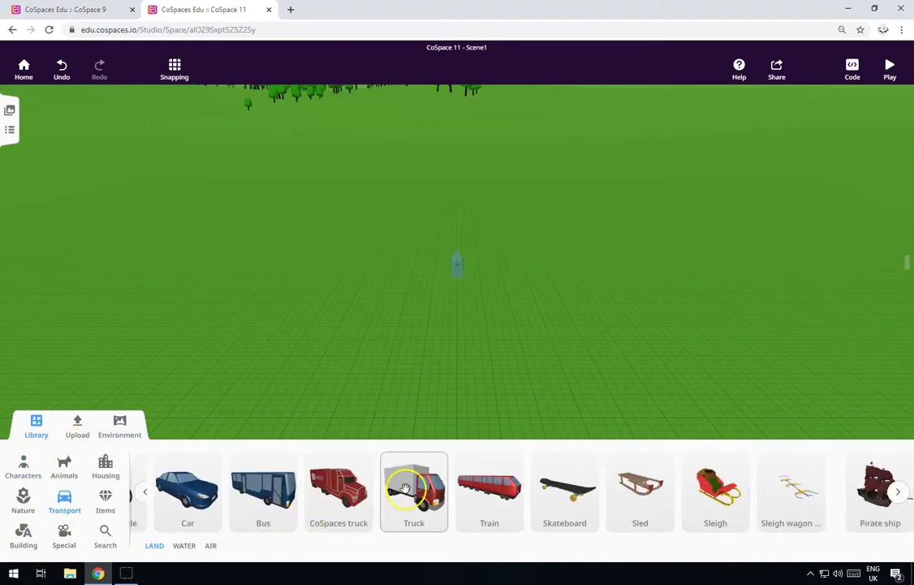
left_click_drag(316, 490, 433, 254)
left_click(404, 170)
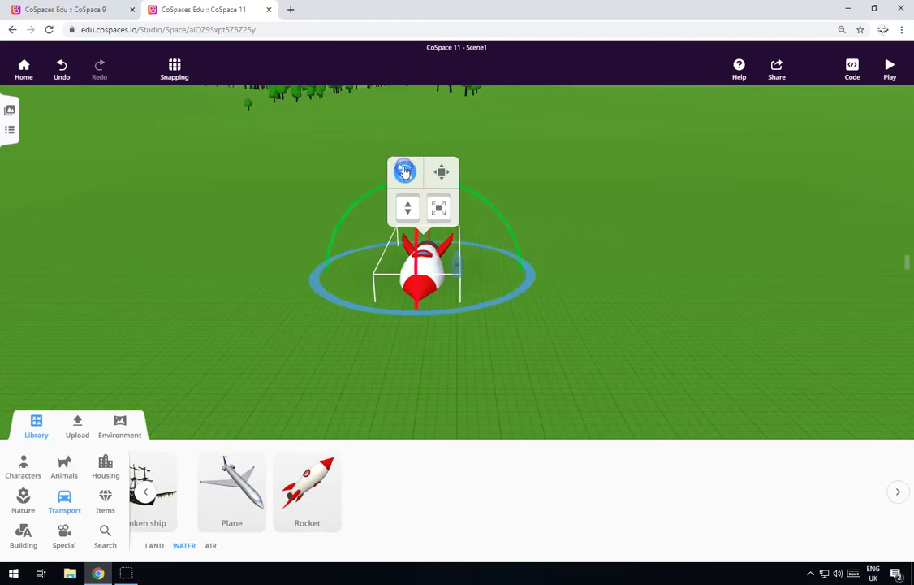
mouse_move(385, 273)
left_mouse_down()
mouse_move(415, 327)
mouse_move(406, 232)
mouse_move(403, 274)
left_mouse_up()
left_click(409, 255)
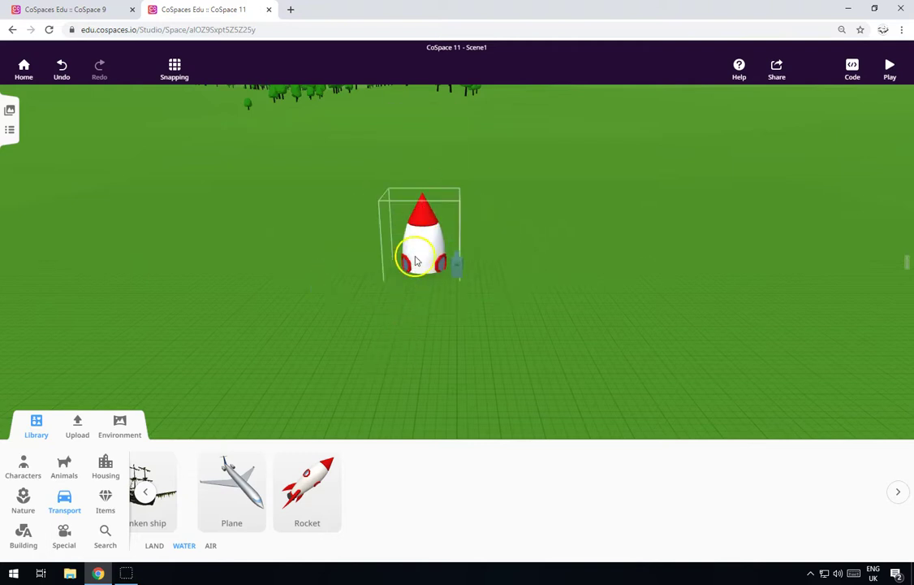
left_click_drag(407, 156, 404, 61)
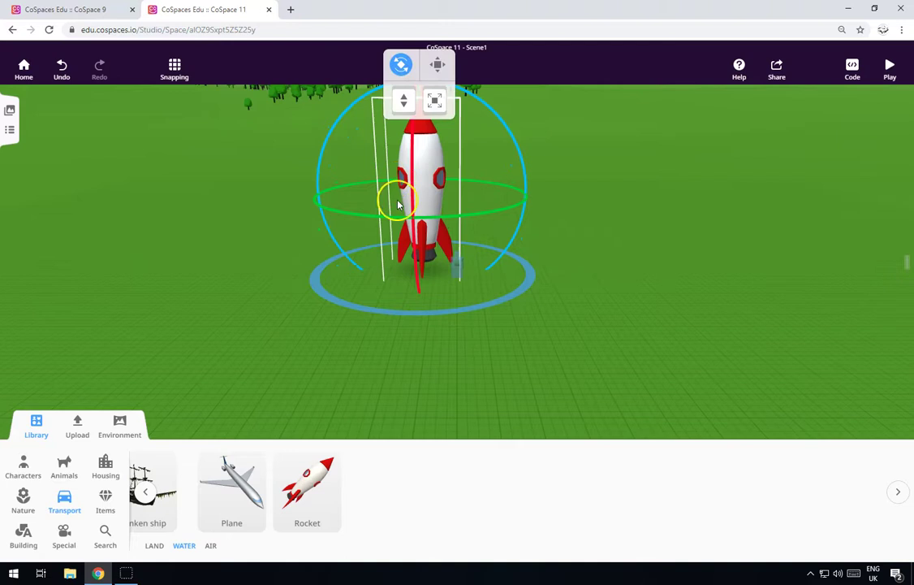
left_click(412, 389)
left_click(23, 464)
scroll(341, 463, "right", 4)
scroll(355, 456, "right", 10)
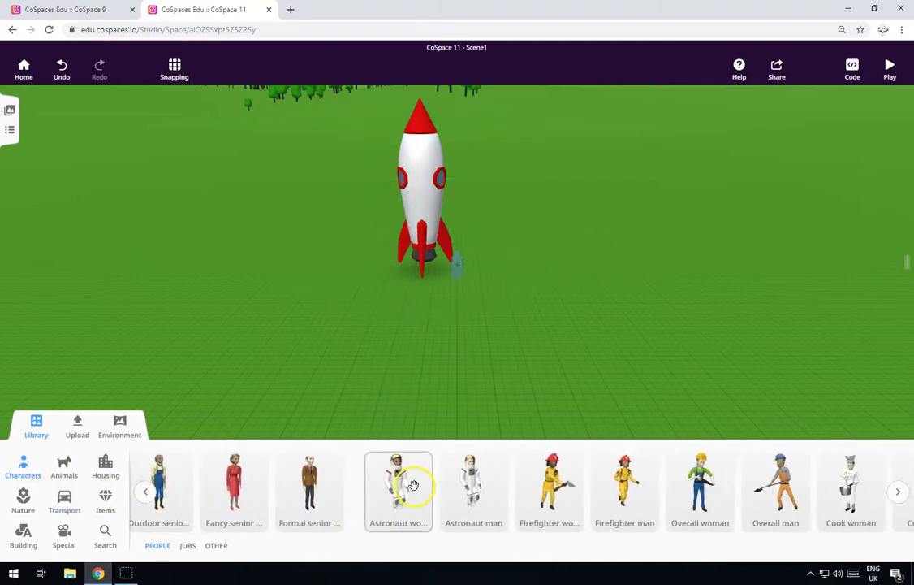
- Place an Astronaut man right of the rocket and turn him 45°
left_click_drag(459, 484, 769, 313)
left_click_drag(831, 298, 754, 293)
left_click(644, 380)
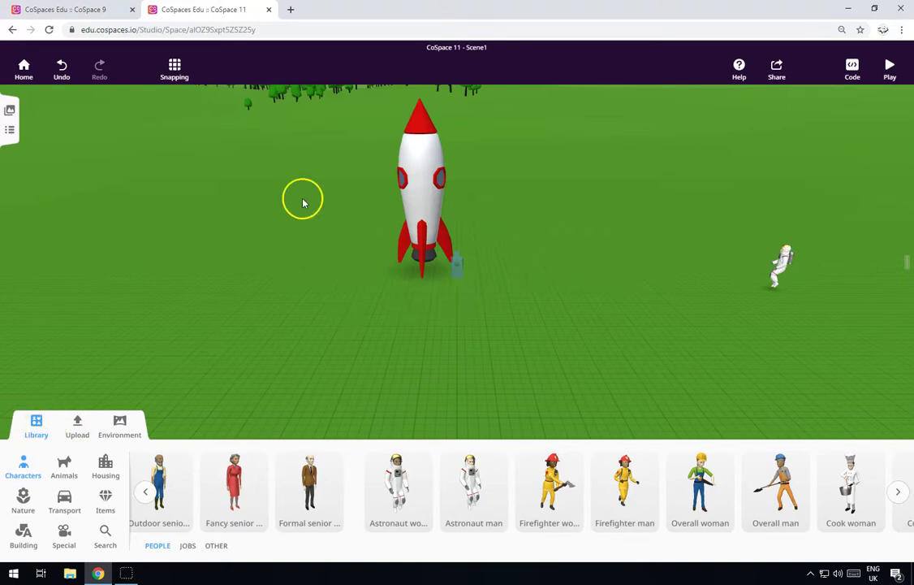
- Switch on 'Use in CoBlocks' for both the Rocket and the Astronaut man
left_click(8, 123)
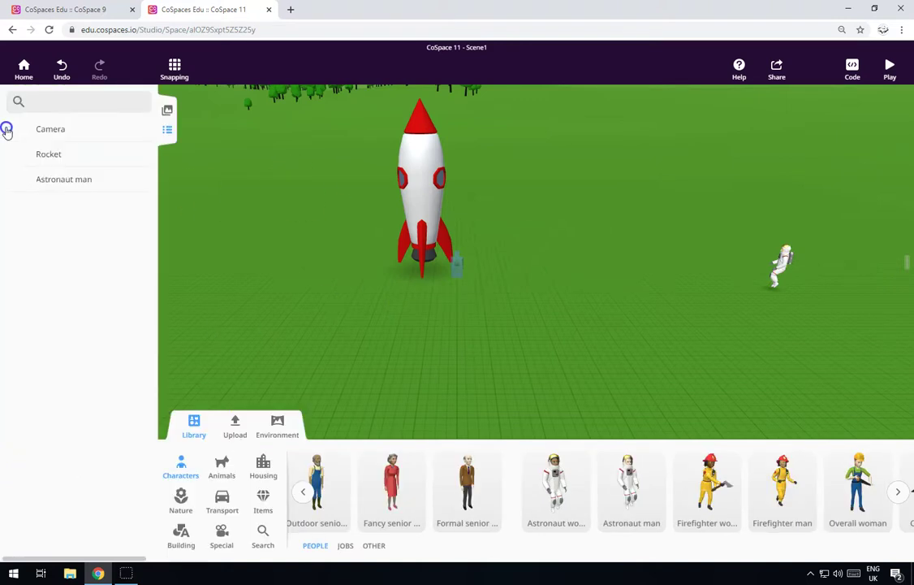
left_click(87, 160)
left_click(146, 156)
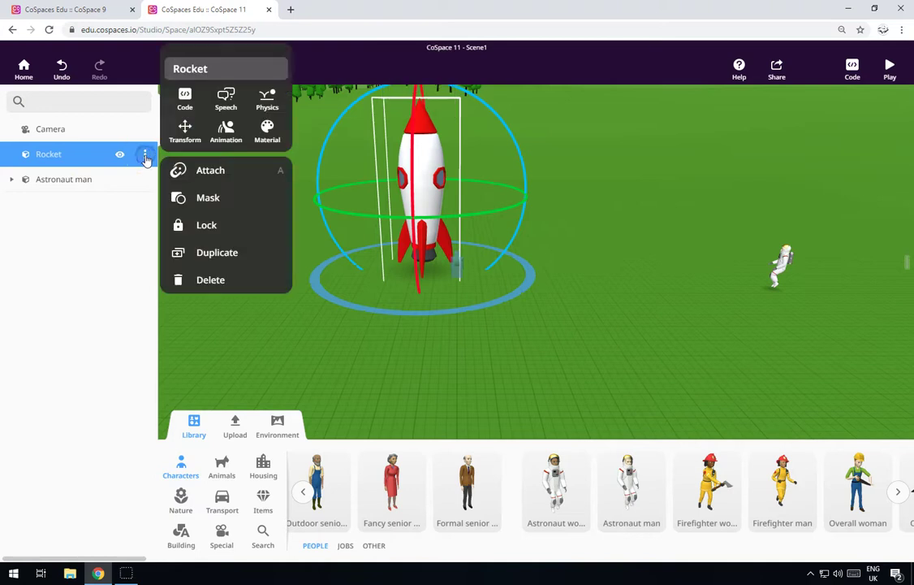
left_click(185, 97)
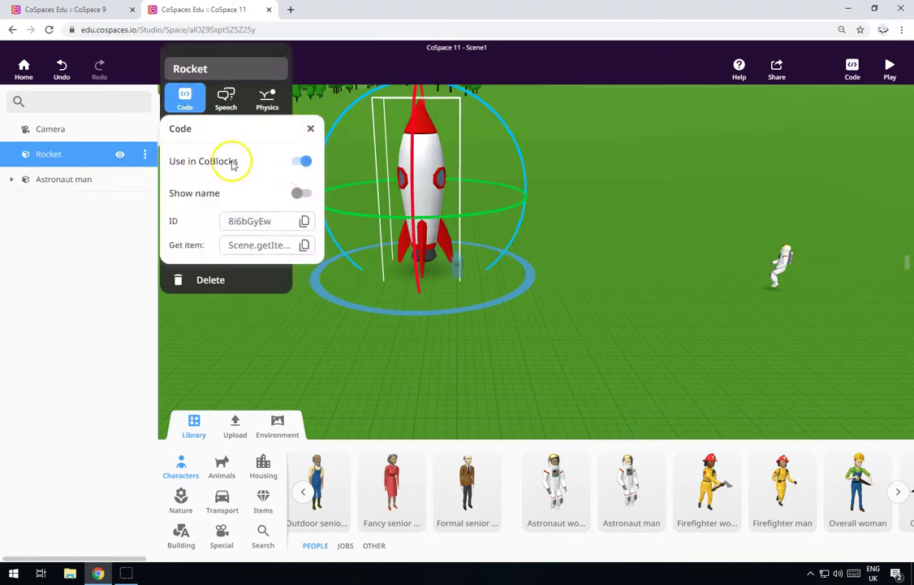
left_click(82, 183)
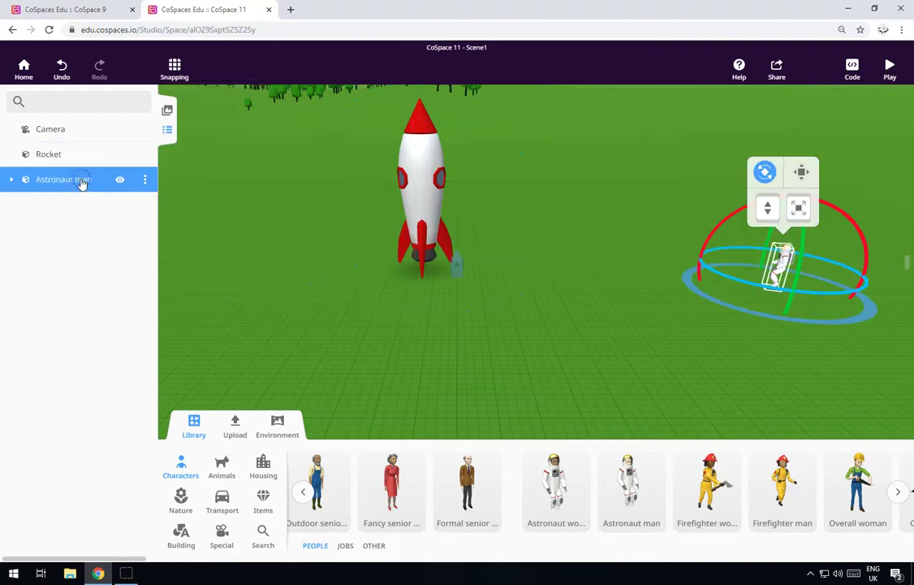
left_click(146, 180)
left_click(185, 118)
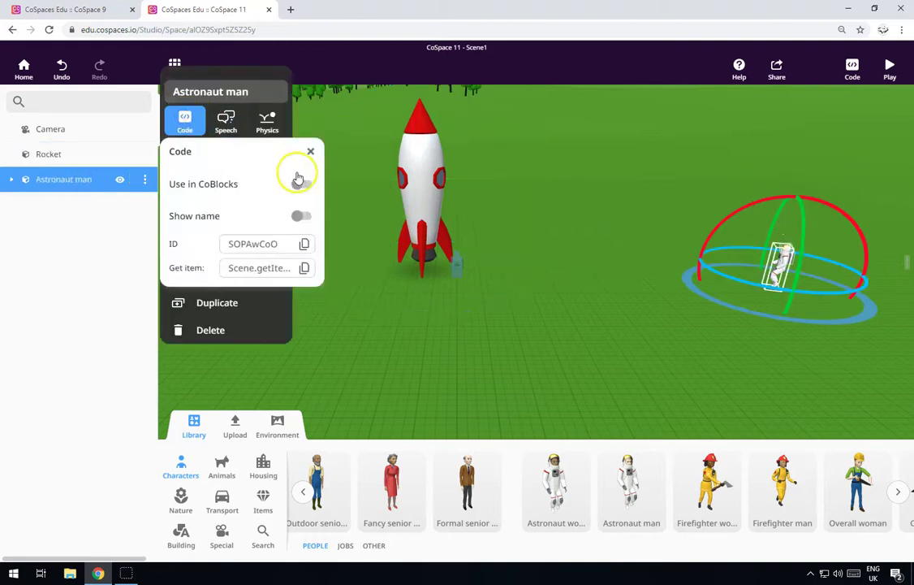
left_click(373, 304)
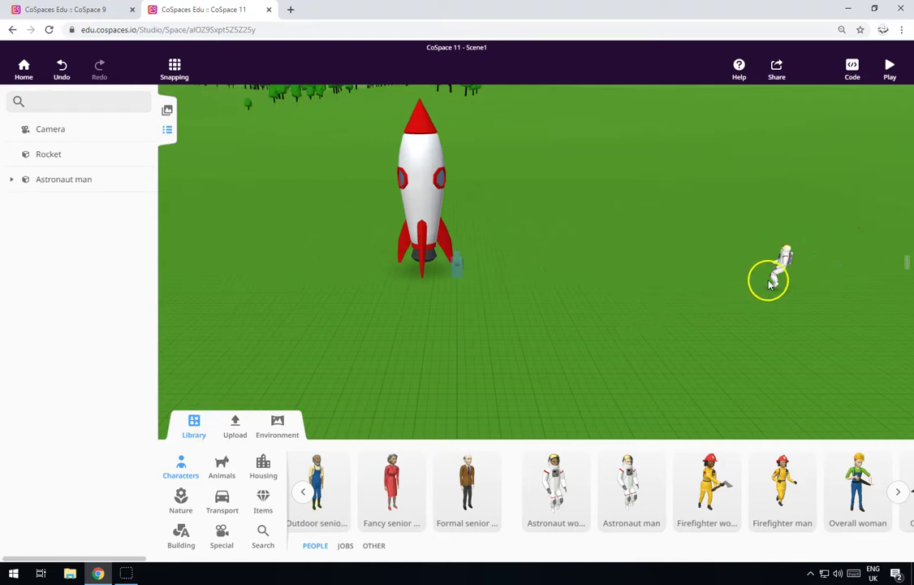
left_click(414, 213)
left_click(730, 299)
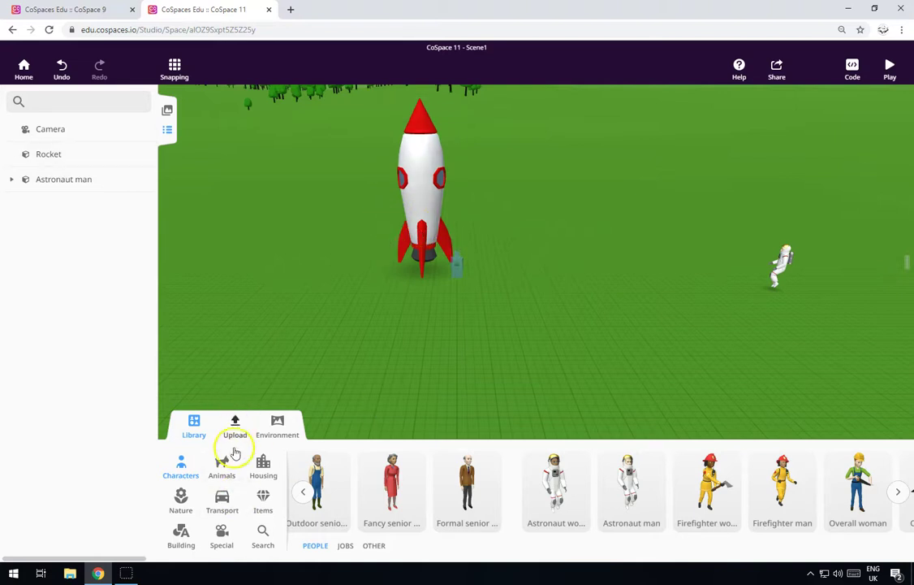
- Add a Straight path stretching from the rocket's base to the astronaut
left_click(222, 534)
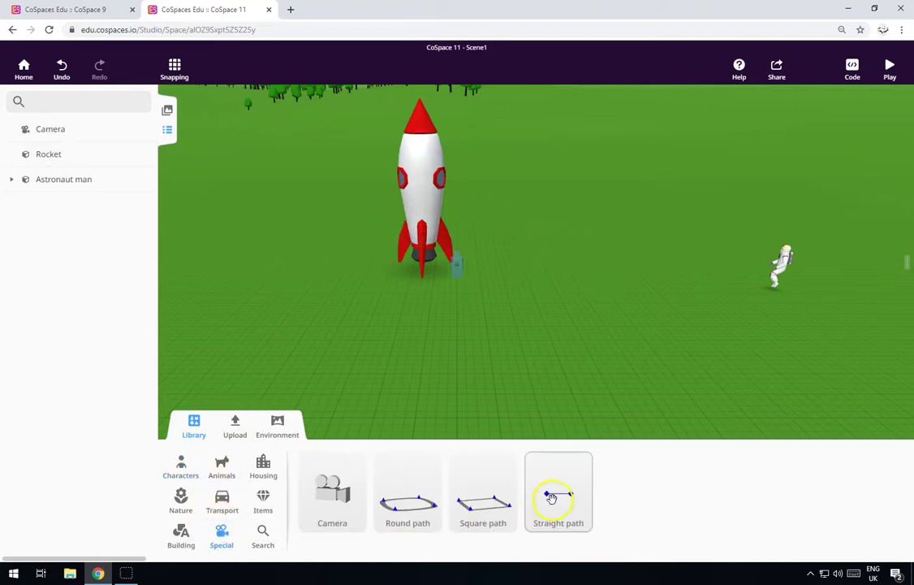
left_click_drag(552, 504, 465, 265)
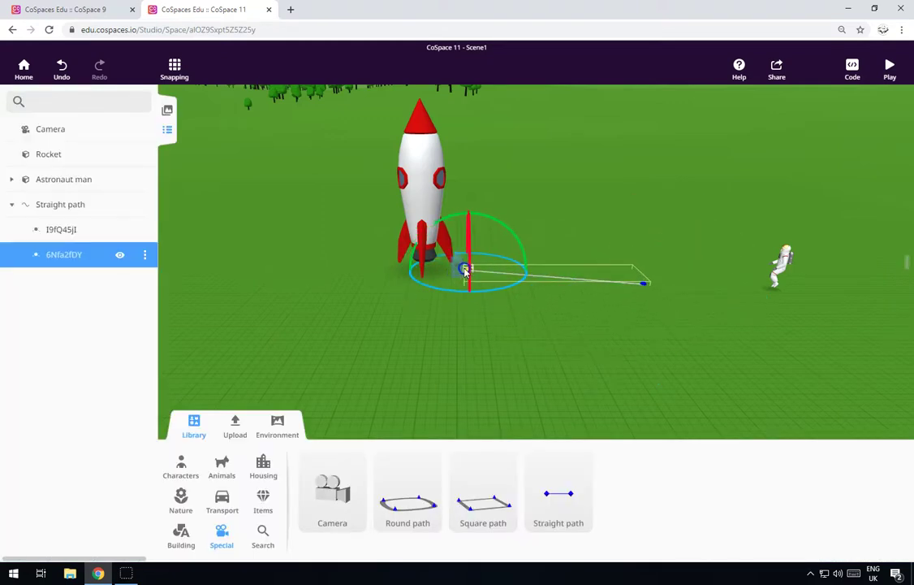
left_click_drag(649, 284, 762, 294)
left_click(455, 267)
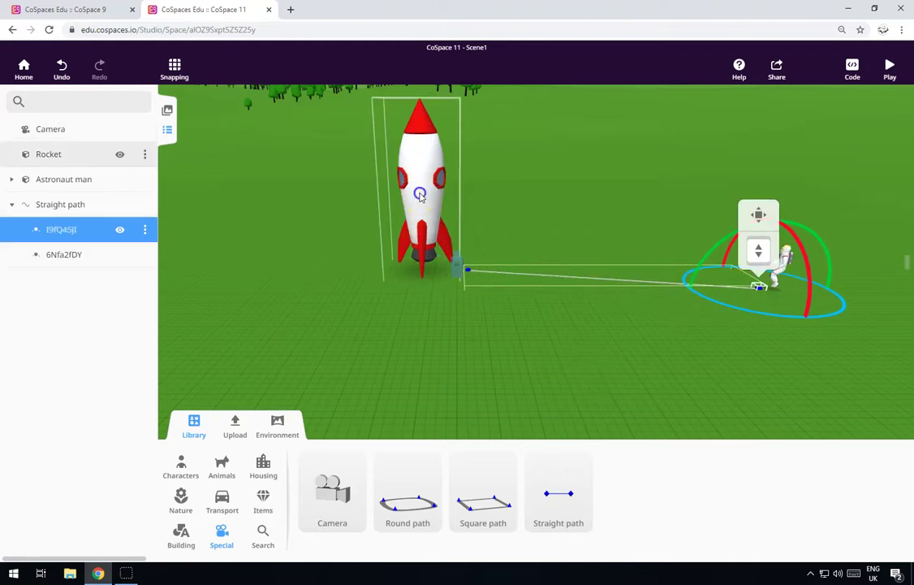
- Rotate the rocket -45° on its base
left_click(415, 222)
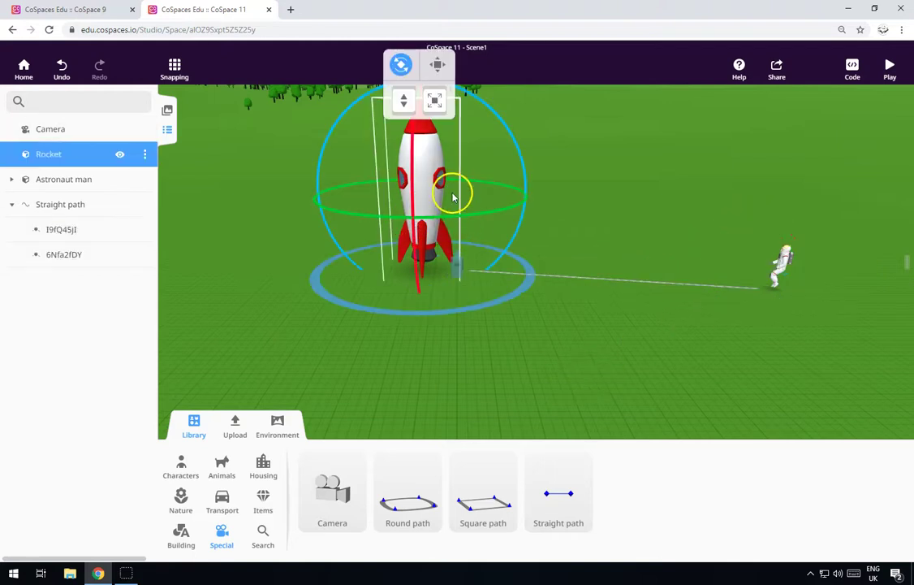
left_click_drag(504, 206, 446, 216)
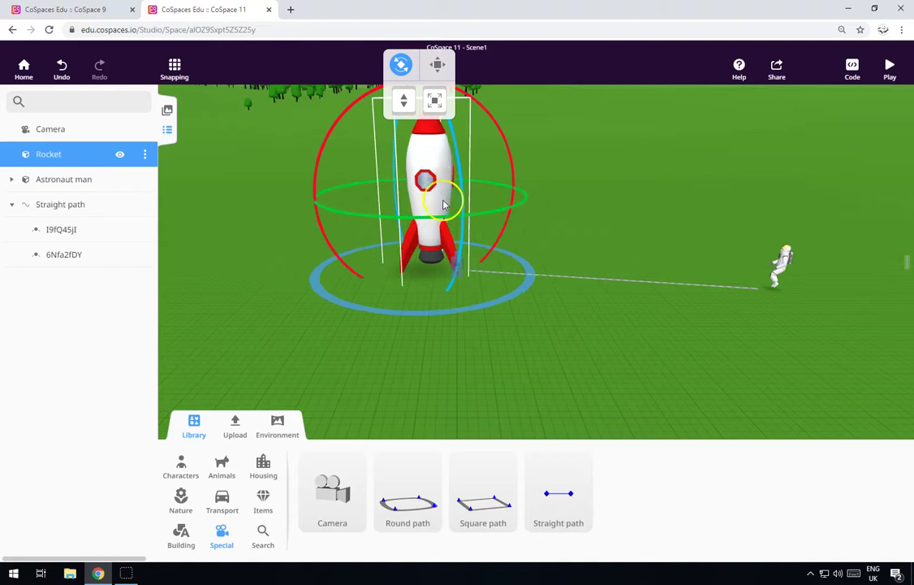
left_click(493, 278)
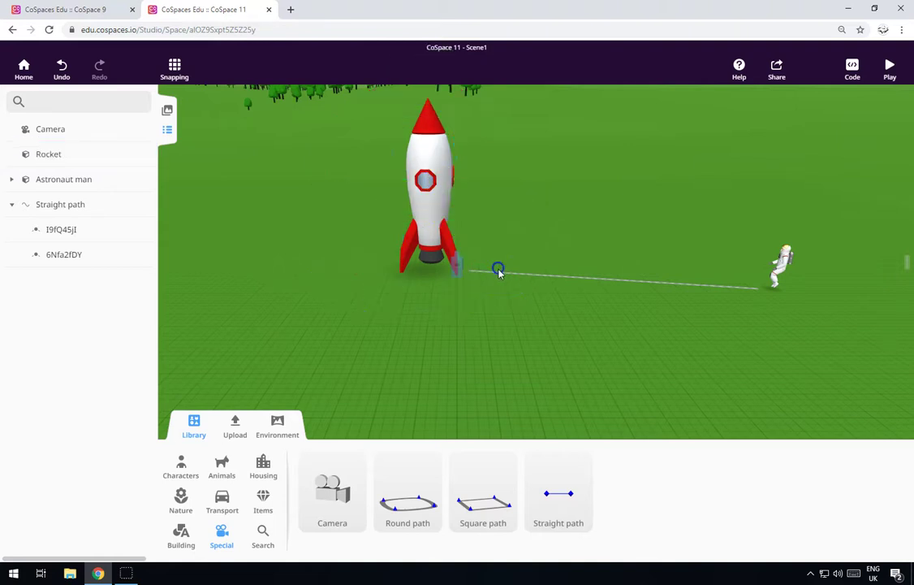
- Edit the Straight path: add a midpoint and lift the rocket-end point up beside the rocket
left_click(78, 205)
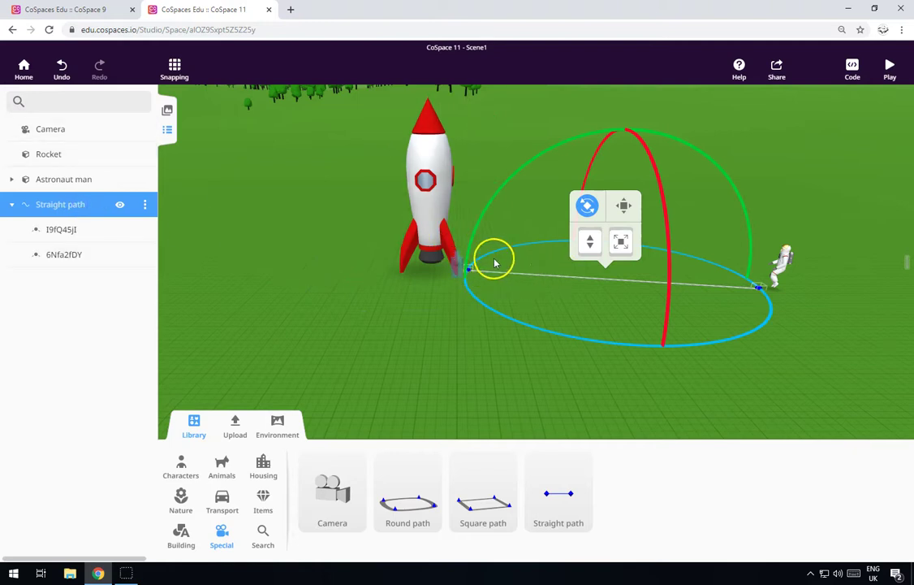
left_click(146, 204)
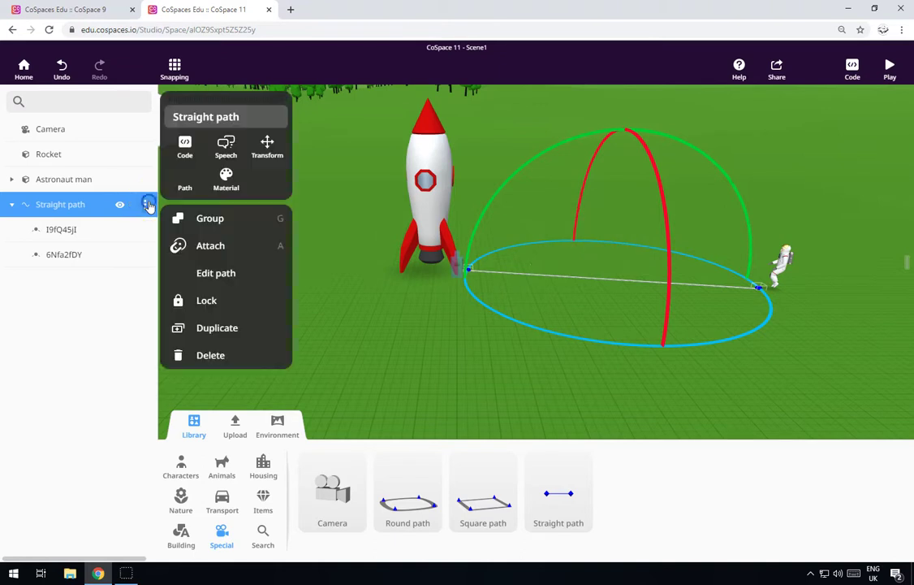
left_click(215, 275)
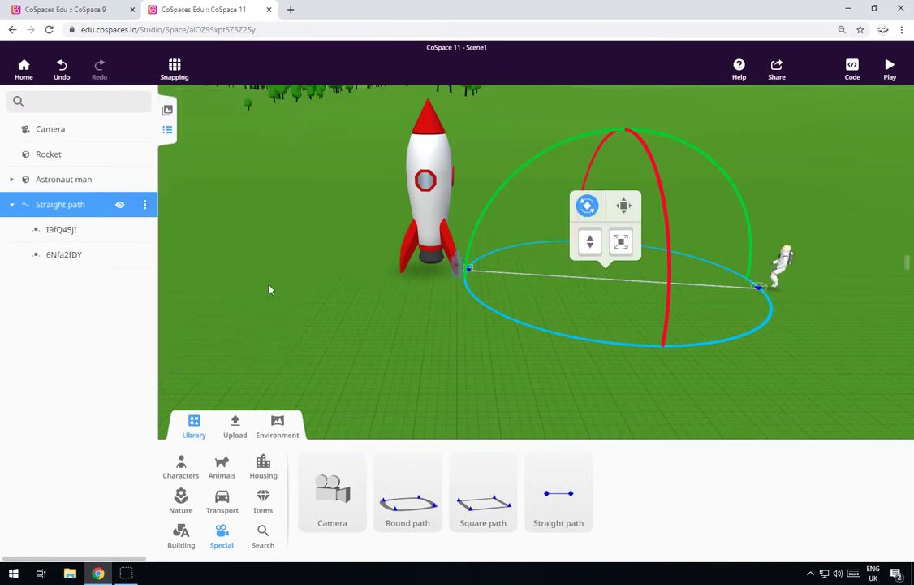
left_click(550, 278)
left_click(469, 269)
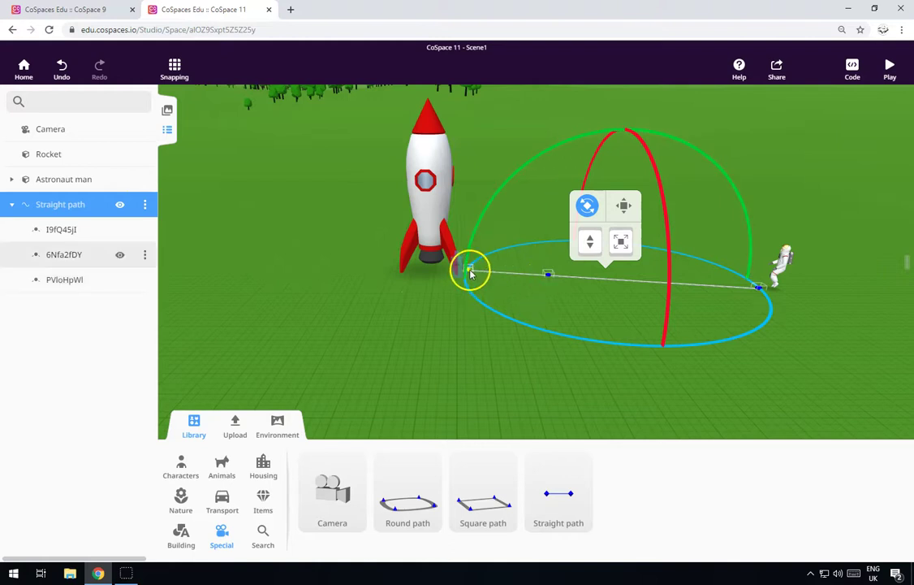
mouse_move(469, 269)
left_mouse_down()
mouse_move(465, 239)
mouse_move(488, 272)
mouse_move(472, 274)
left_mouse_up()
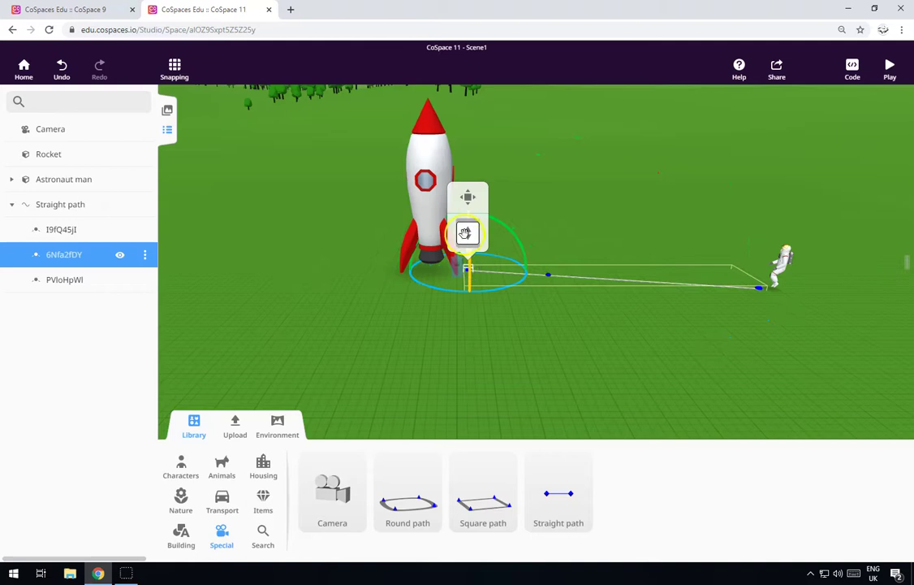
left_click_drag(467, 234, 449, 179)
left_click(686, 201)
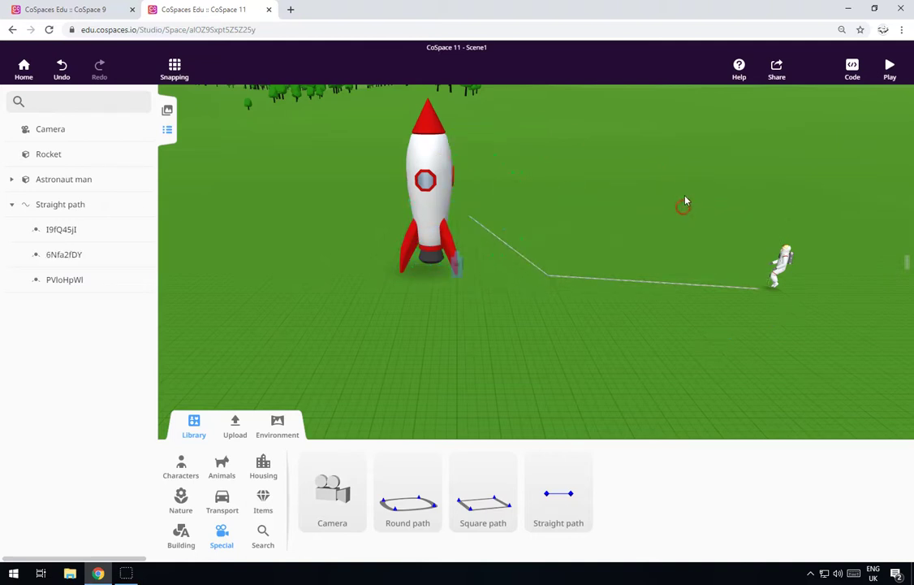
left_click_drag(625, 212, 661, 189)
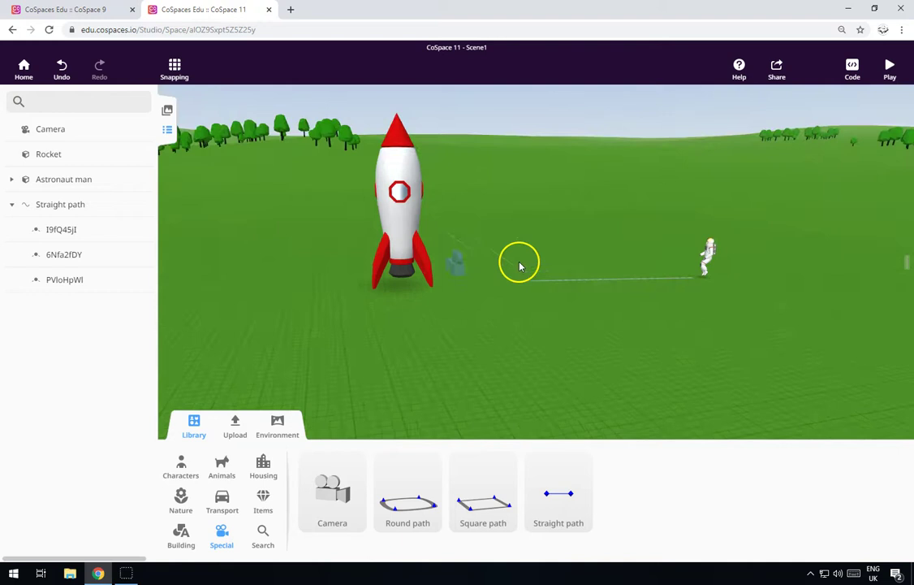
- Move the camera to the right foreground near the astronaut, facing the rocket
left_click(456, 262)
left_click_drag(457, 261, 735, 342)
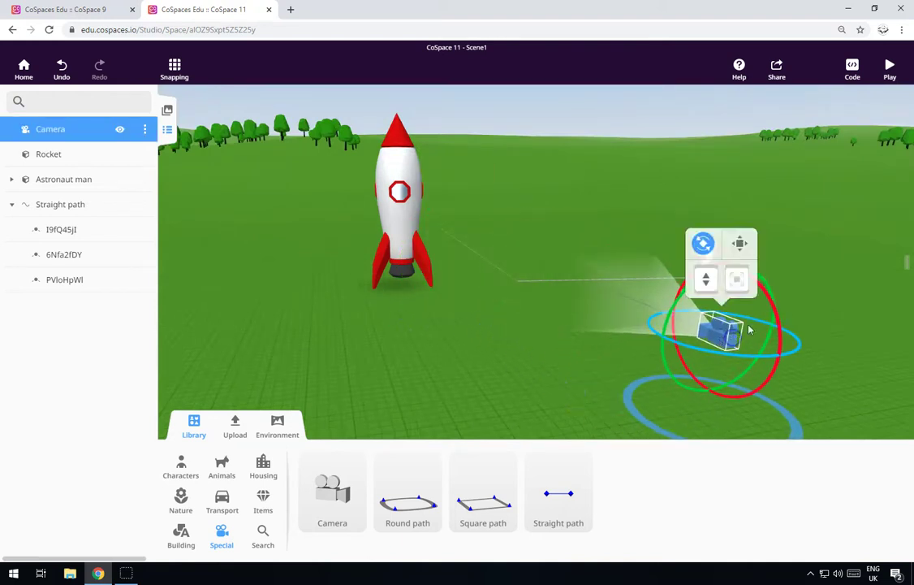
left_click(553, 355)
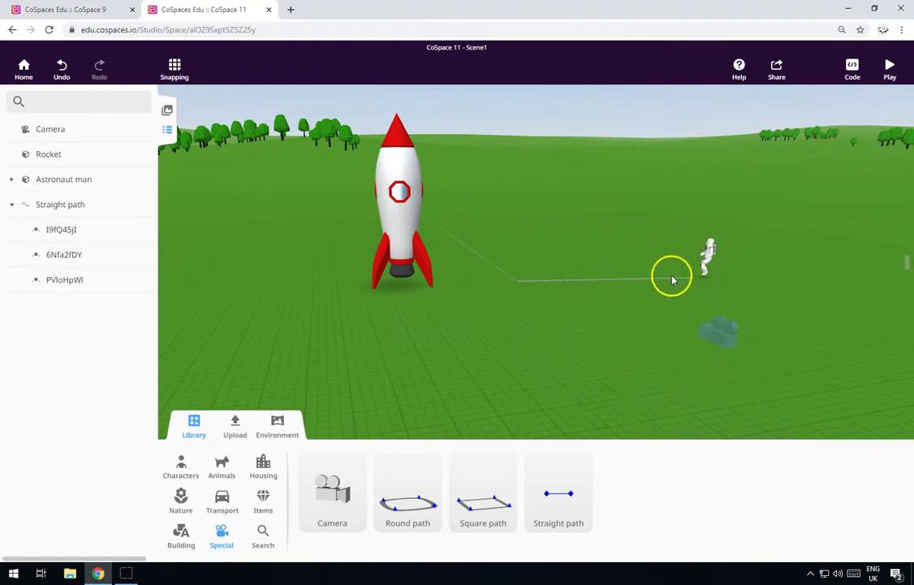
left_click(850, 70)
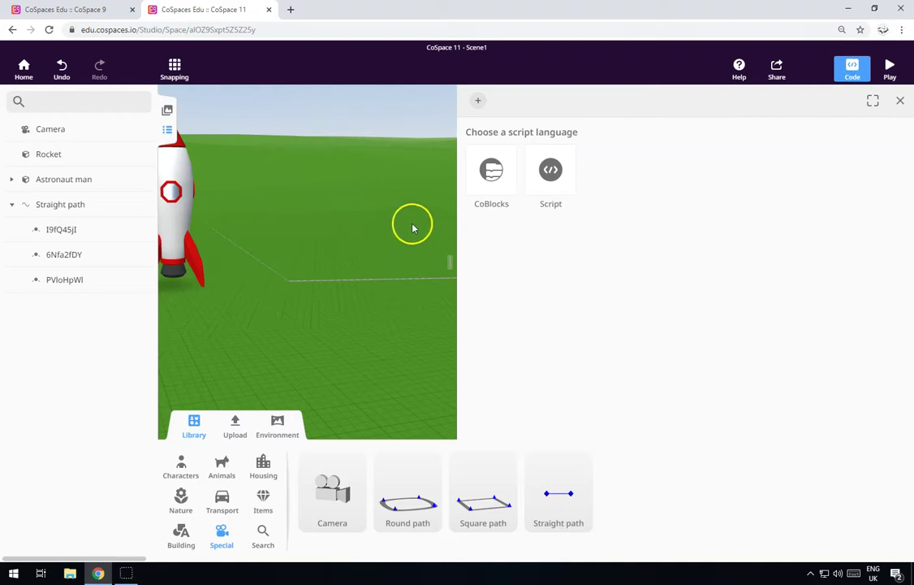
- In CoBlocks, add 'move Astronaut man on path Straight path in 5 sec.' under When Play clicked
left_click(492, 172)
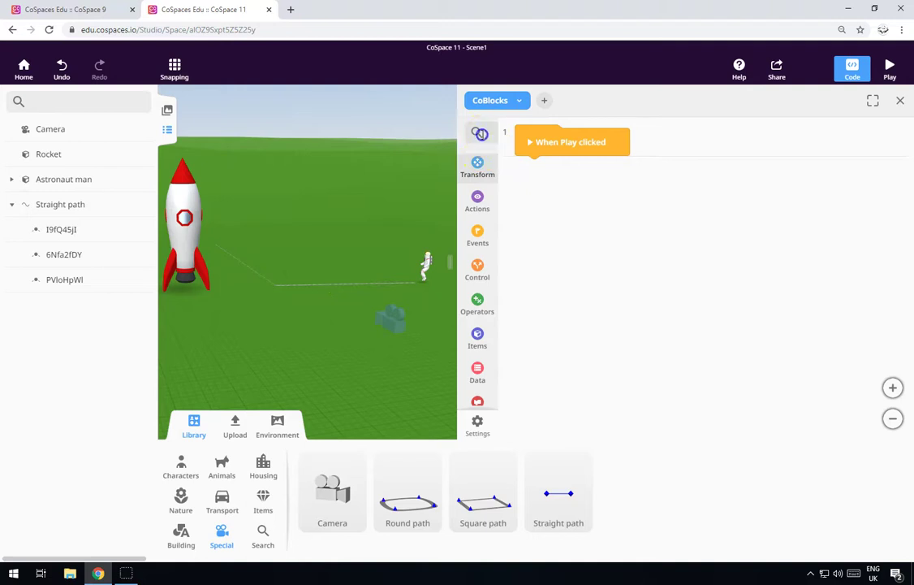
left_click(480, 133)
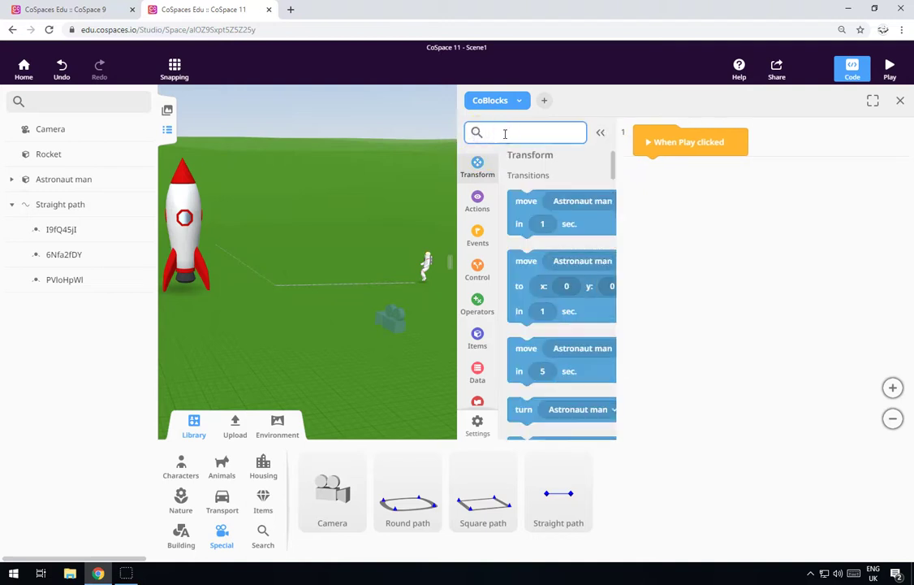
type("path")
left_click_drag(526, 200, 650, 168)
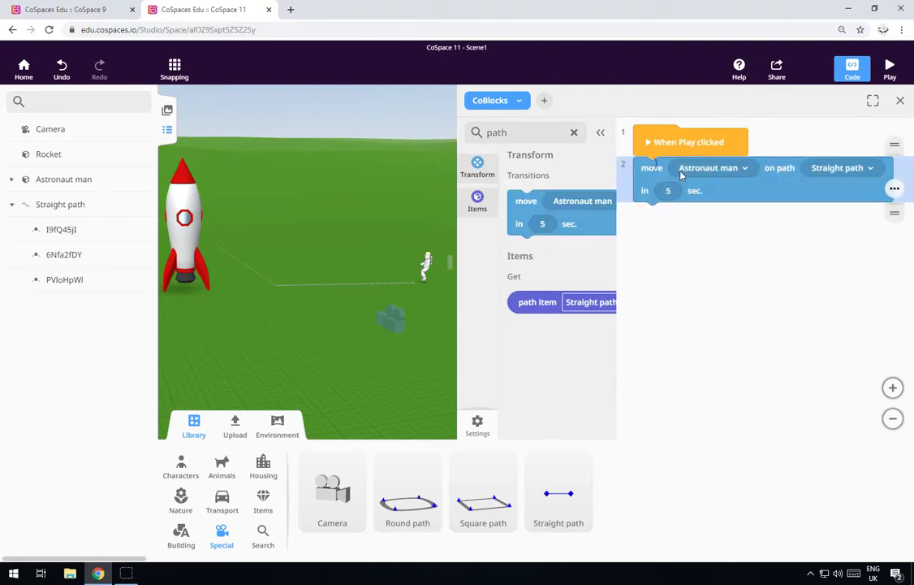
left_click(837, 172)
left_click(651, 202)
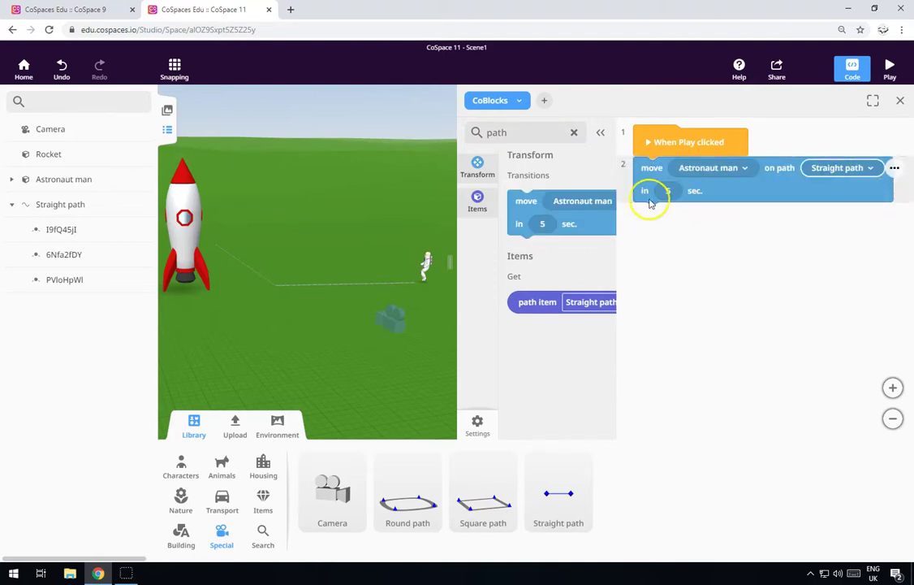
left_click(680, 281)
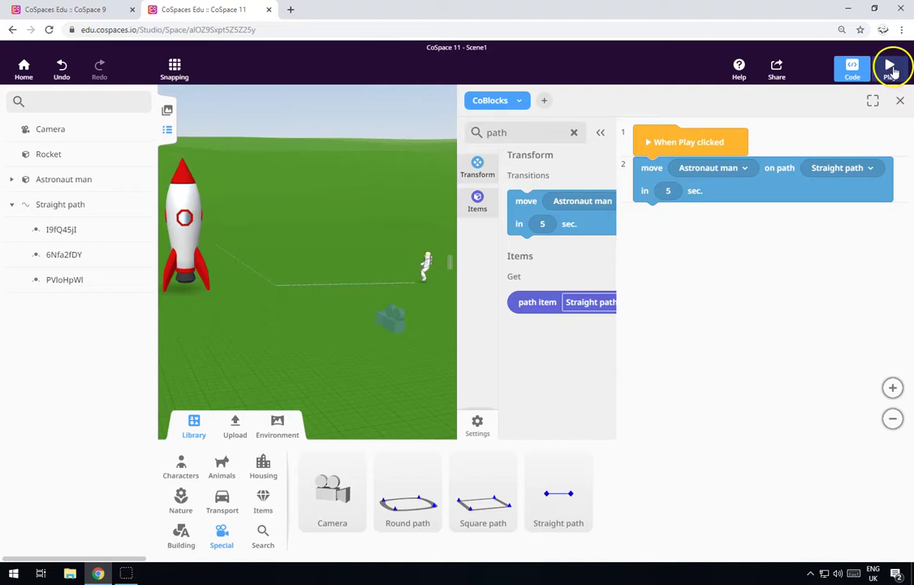
left_click(892, 70)
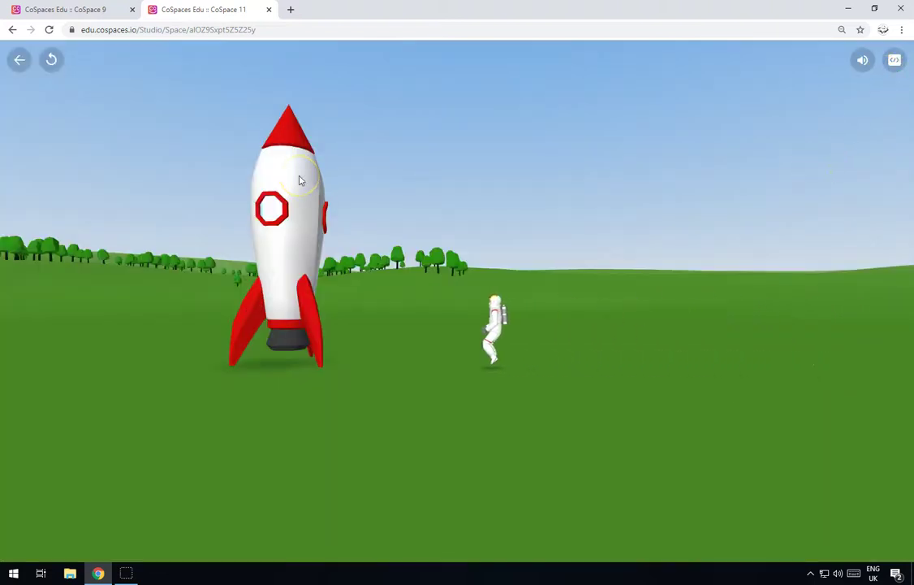
left_click(204, 155)
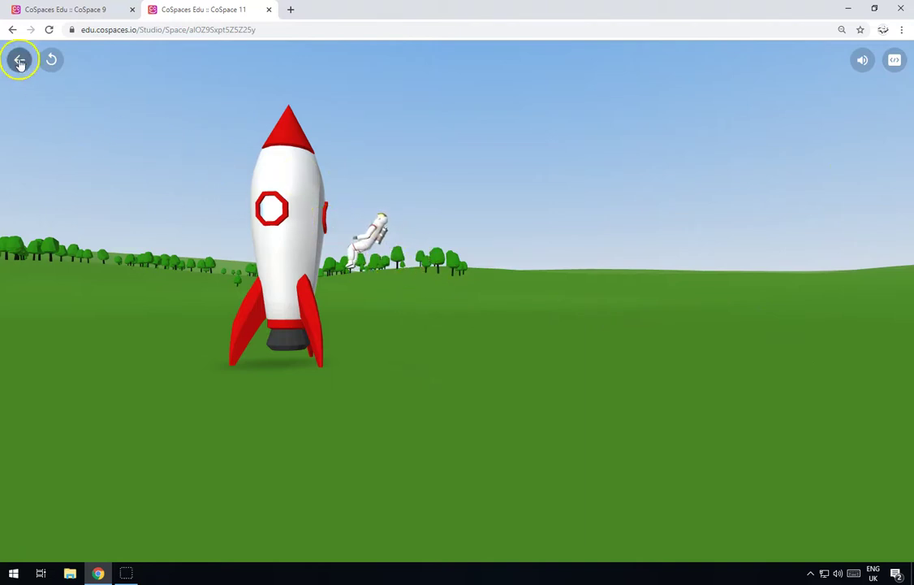
left_click(20, 62)
left_click(403, 261)
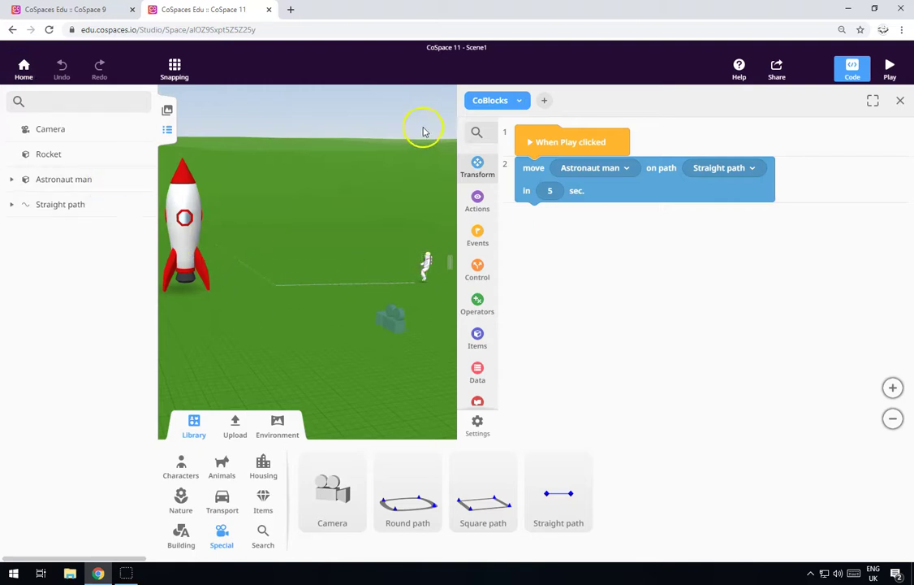
- Add 'set animation of Astronaut man to Walk' before the move block and test-play it
left_click(486, 126)
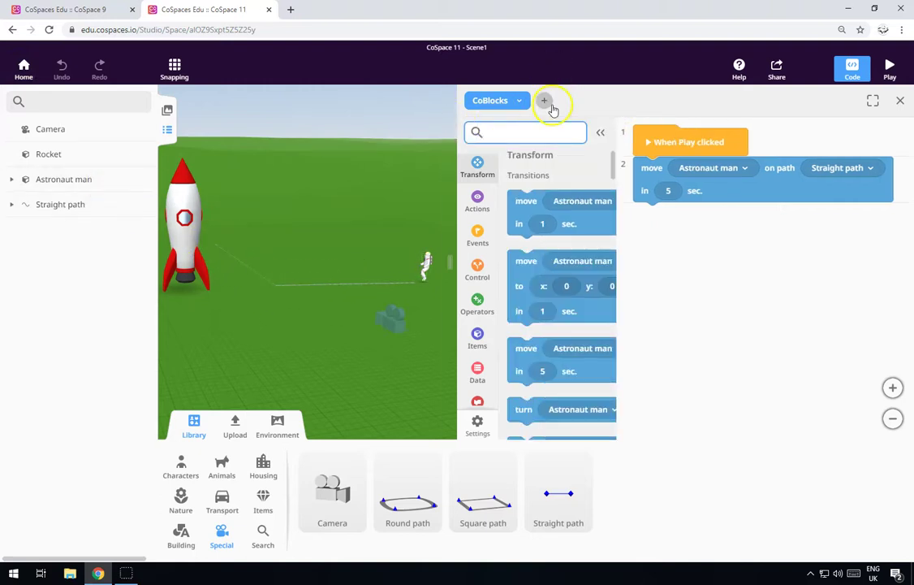
left_click_drag(573, 197, 674, 174)
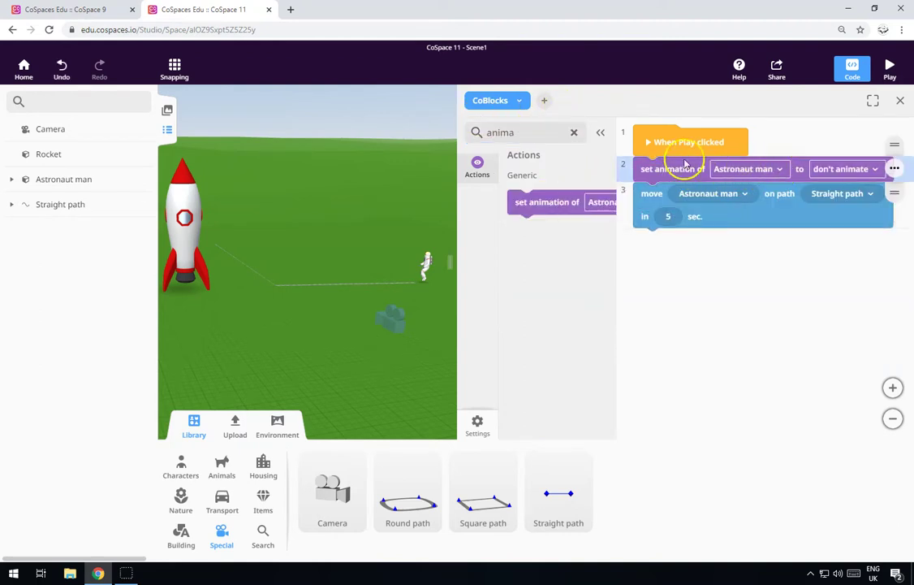
left_click(868, 169)
scroll(788, 350, "down", 5)
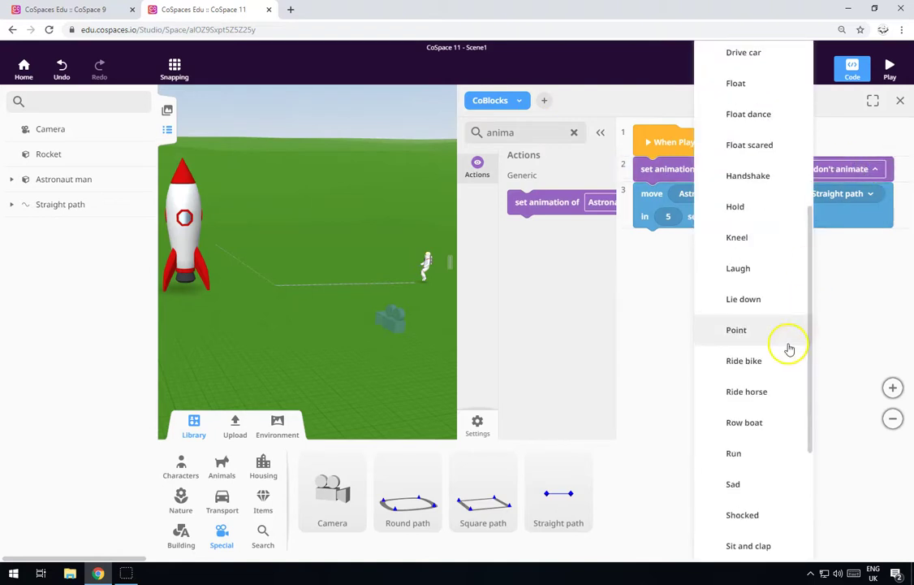
left_click(746, 514)
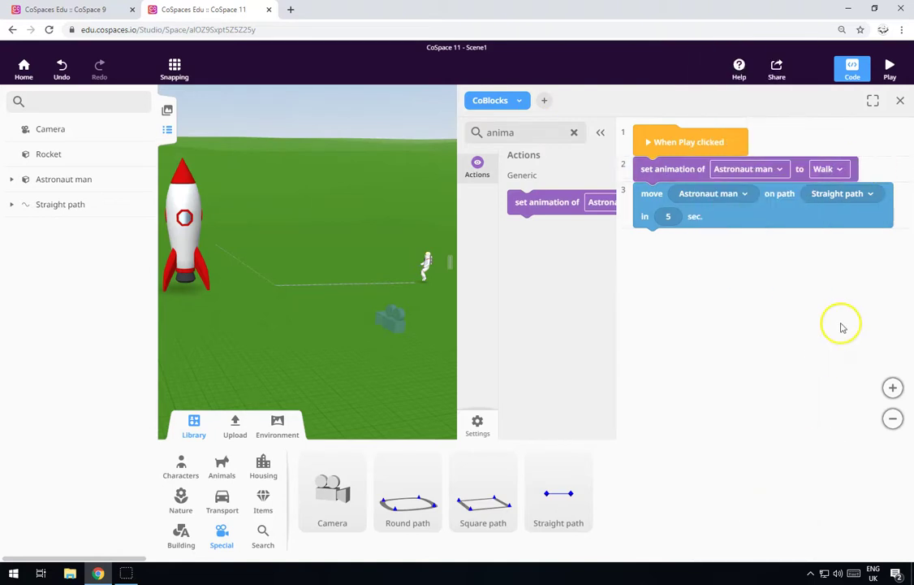
left_click(890, 70)
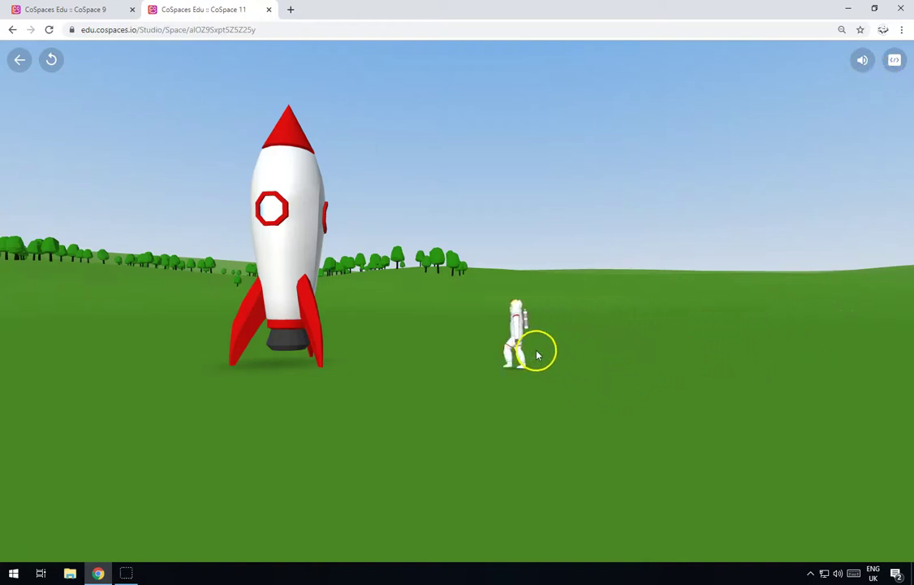
left_click(17, 61)
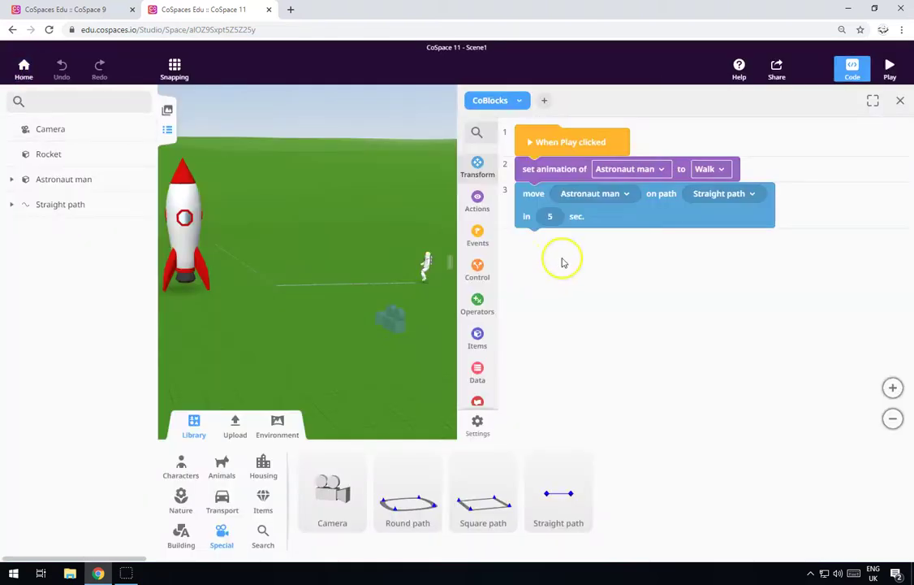
- Insert a line-2 block setting the Rocket's animation to Open
left_click(172, 209)
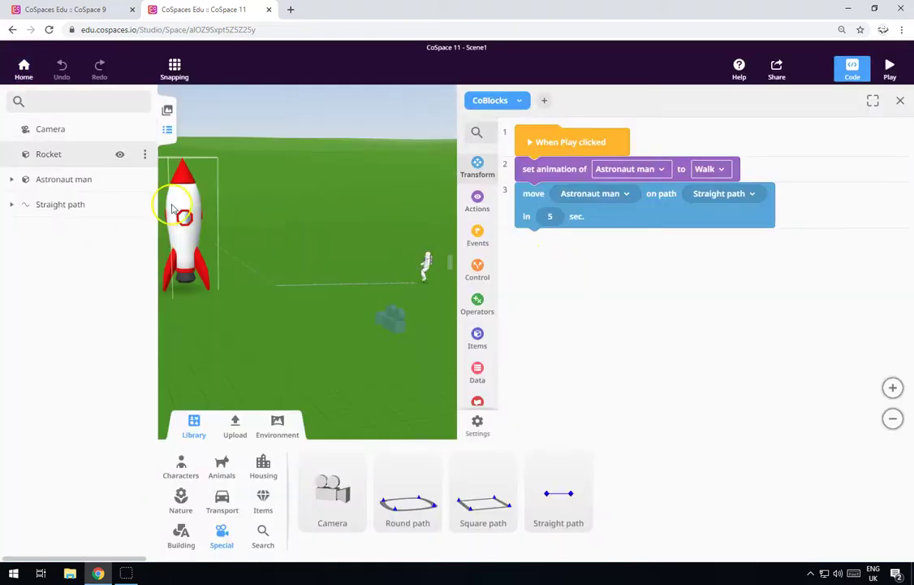
left_click(482, 133)
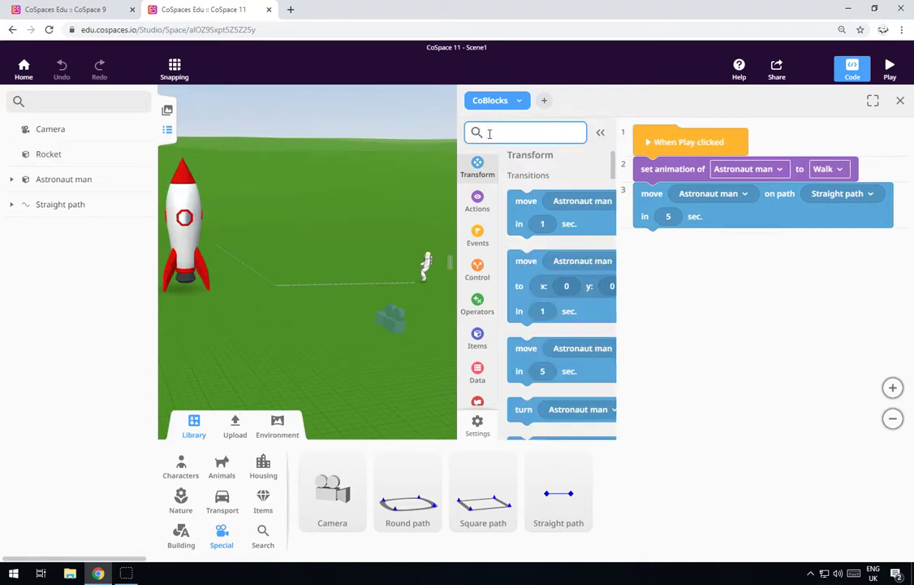
type("anim")
left_click_drag(536, 202, 770, 169)
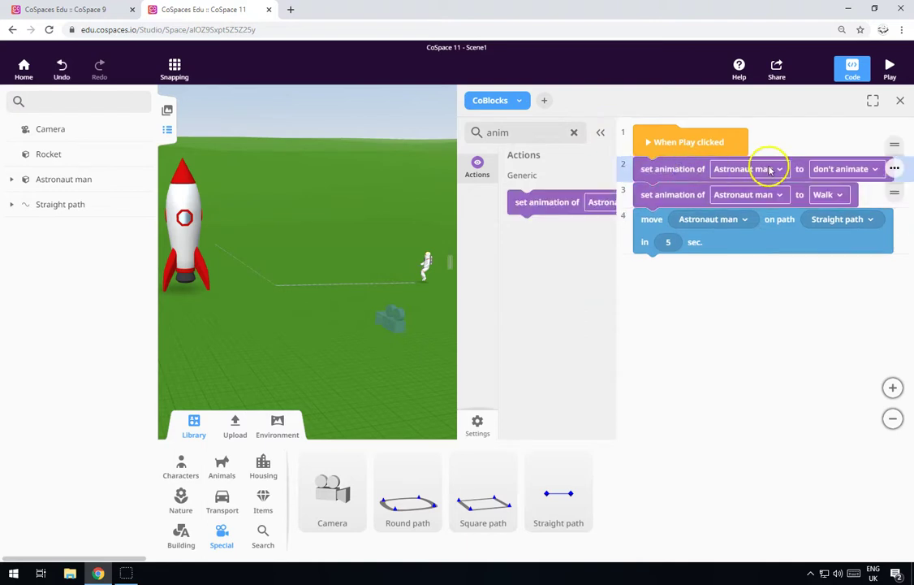
left_click(849, 169)
left_click(820, 170)
left_click(739, 169)
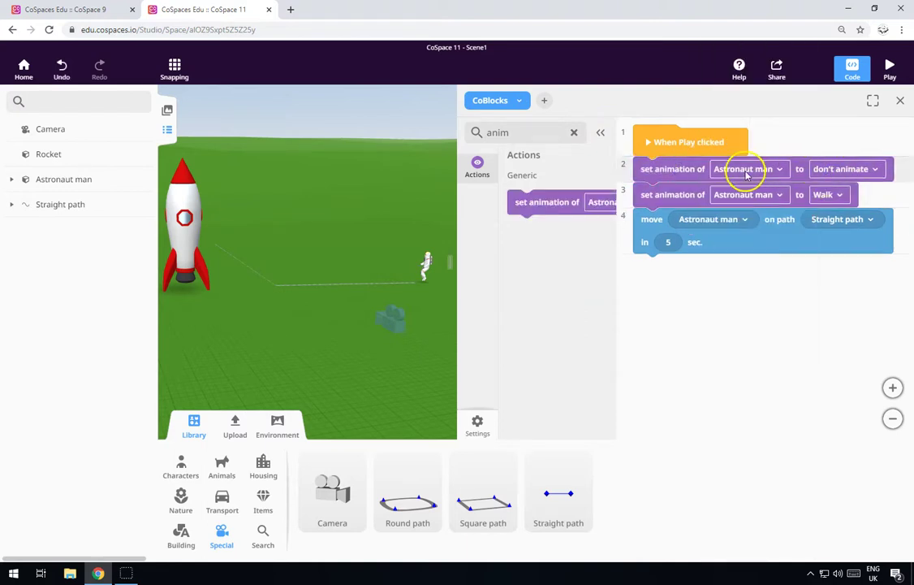
left_click(759, 221)
left_click(810, 170)
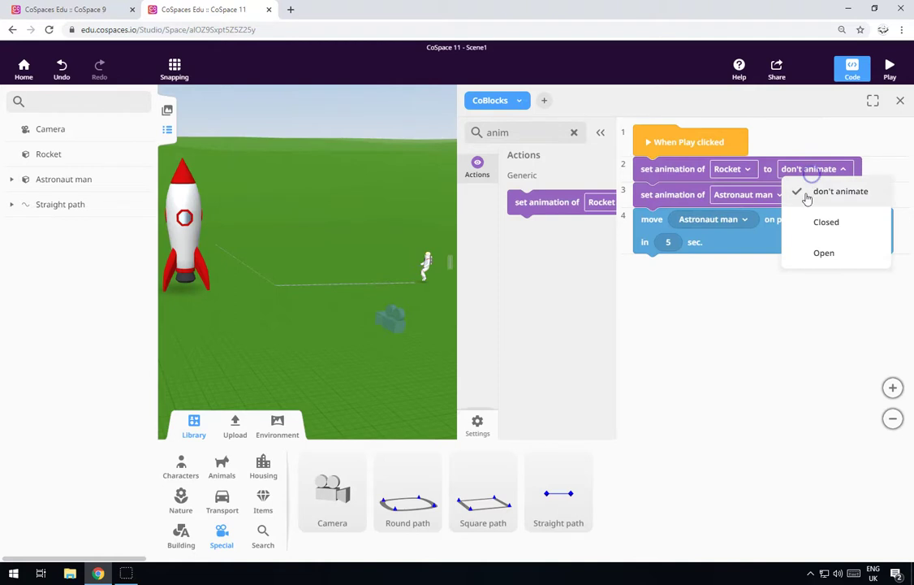
left_click(821, 252)
- Add a final block setting the Rocket to Closed, then run the scene
left_click_drag(536, 202, 673, 272)
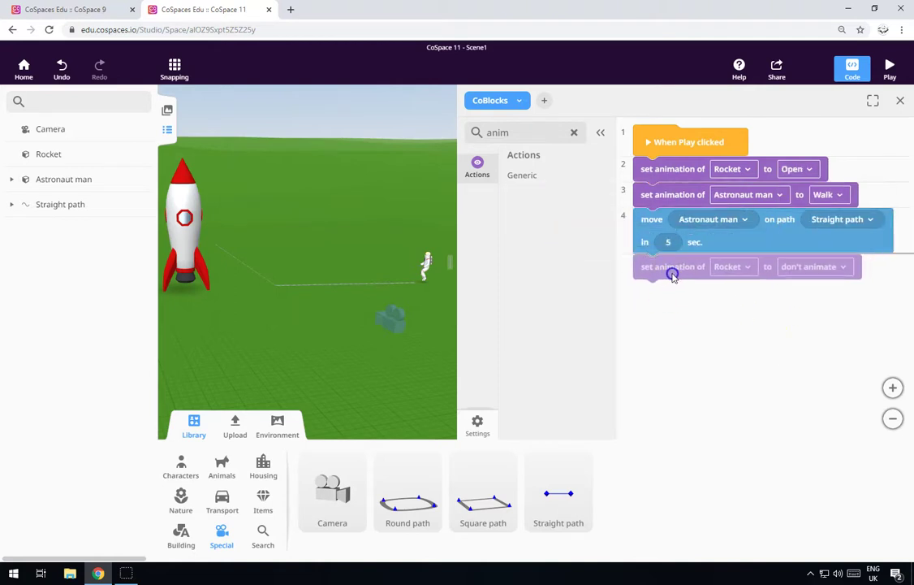
left_click(820, 268)
left_click(828, 322)
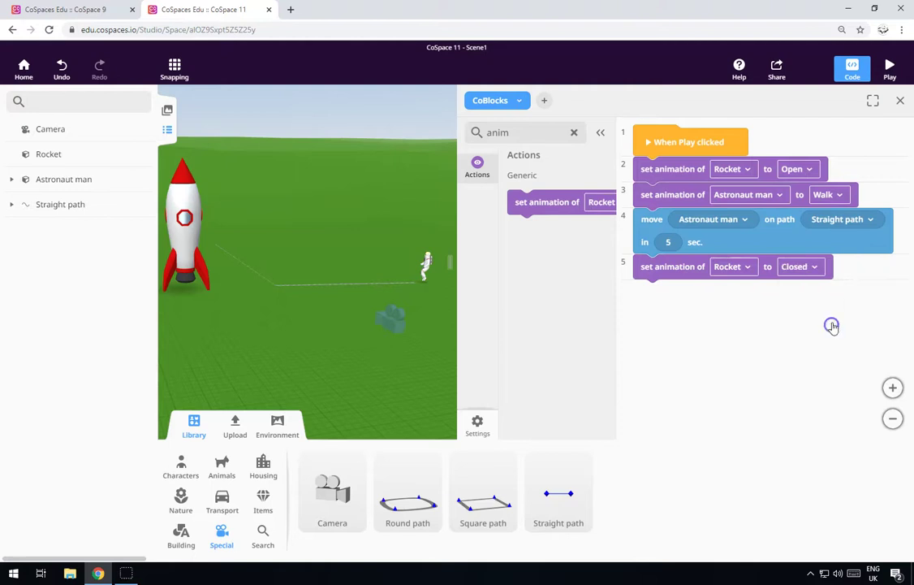
left_click(891, 69)
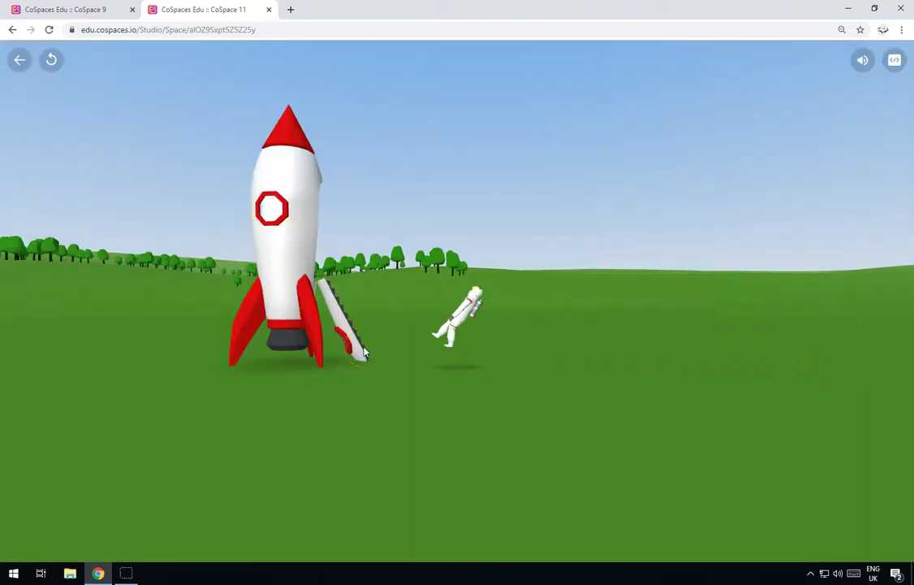
- Watch the rocket open and the astronaut walk toward it, then exit play mode
left_click_drag(614, 352, 563, 348)
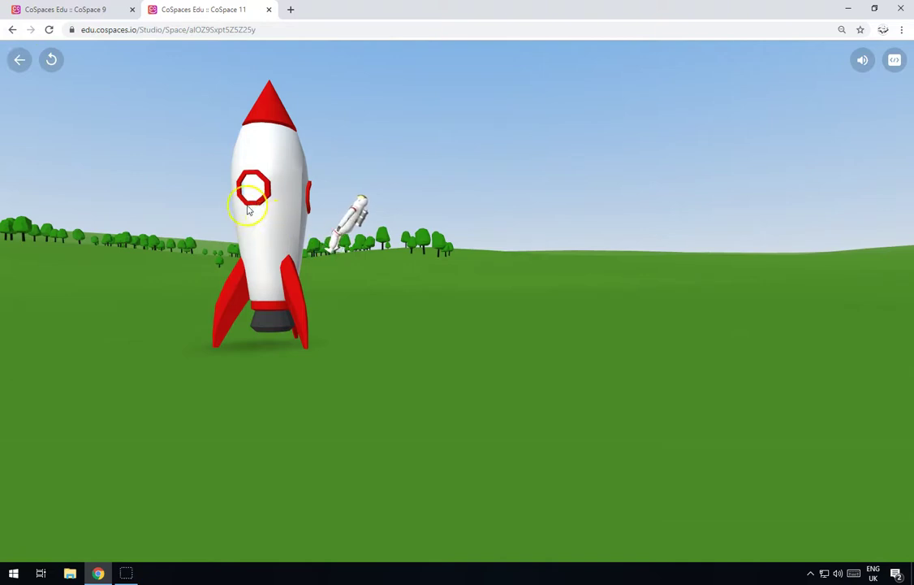
left_click(161, 131)
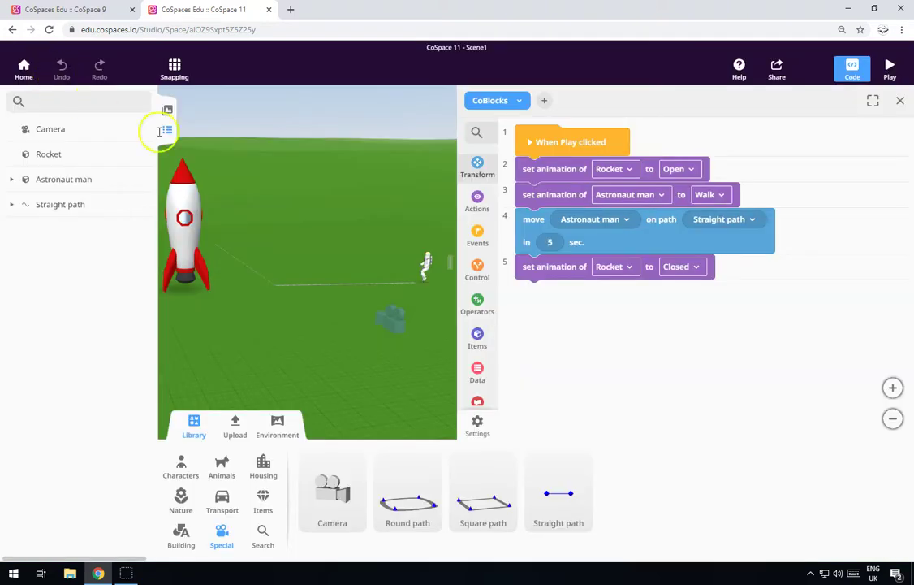
- Select the Straight path and tilt the scene view down for a better angle
left_click(304, 282)
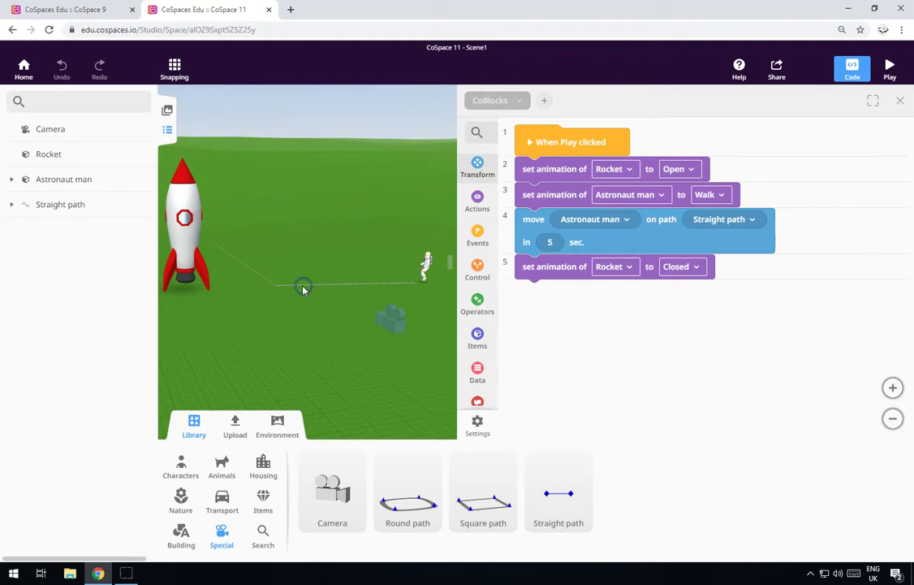
left_click(302, 285)
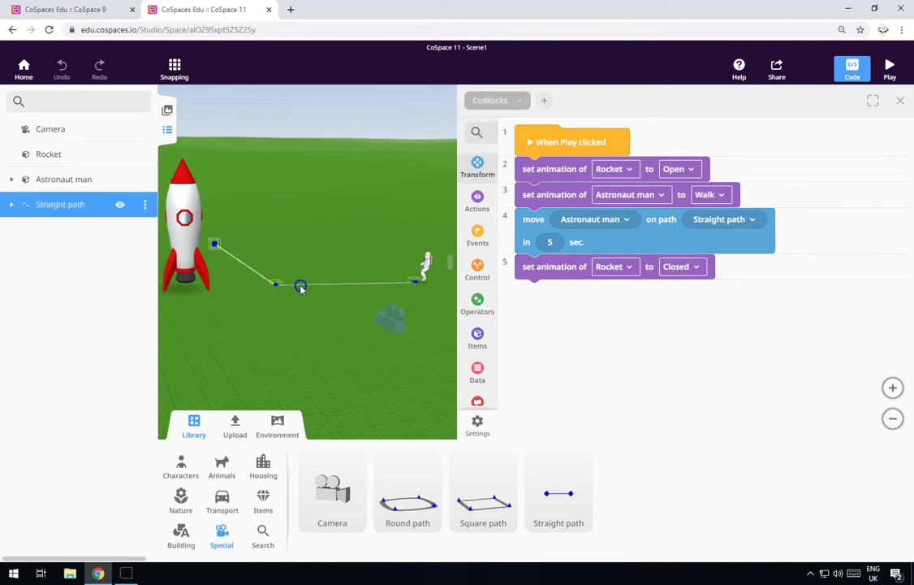
left_click_drag(316, 288, 163, 280)
left_click(92, 220)
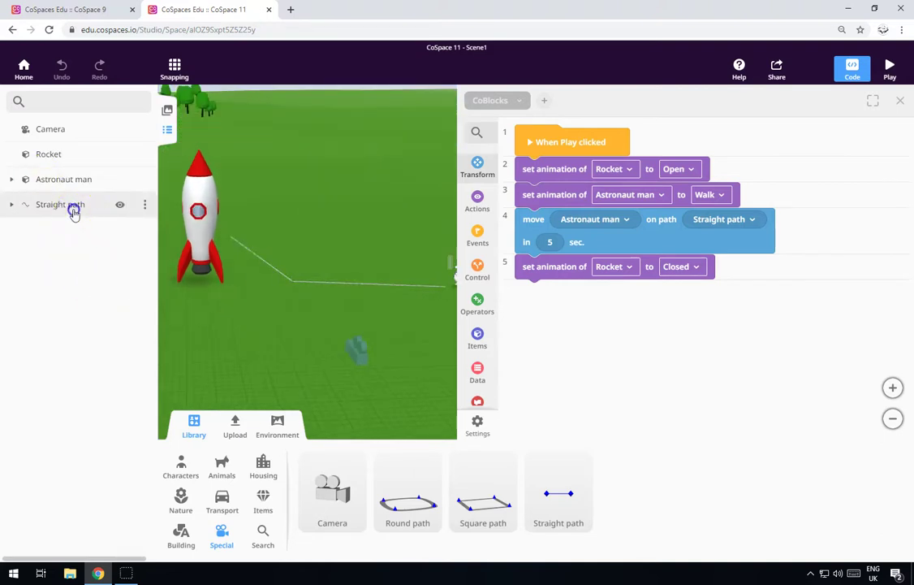
left_click(320, 276)
- Shift the Straight path left and drag its end point onto the rocket's base
left_click_drag(363, 289, 338, 285)
left_click(274, 284)
left_click_drag(266, 282, 257, 280)
left_click(357, 254)
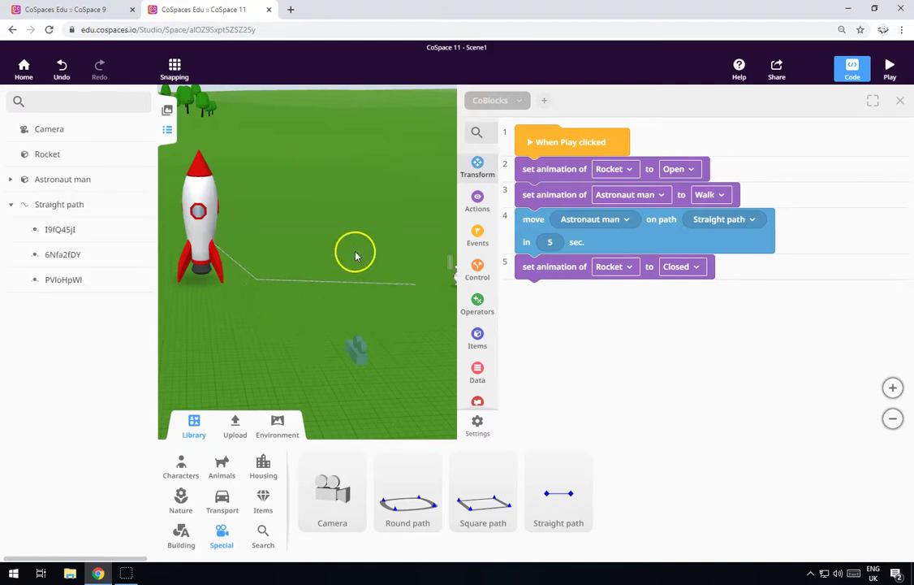
double_click(201, 243)
left_click(778, 93)
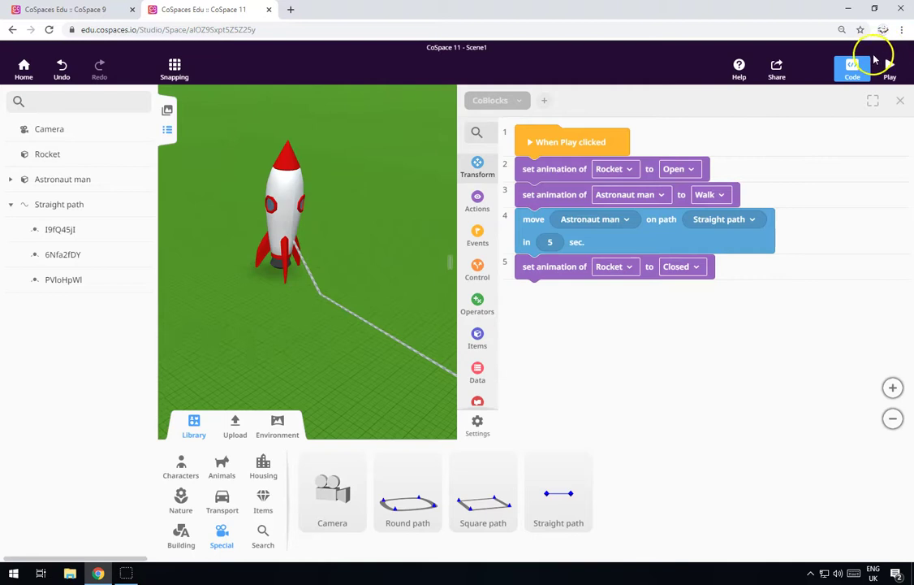
left_click(889, 70)
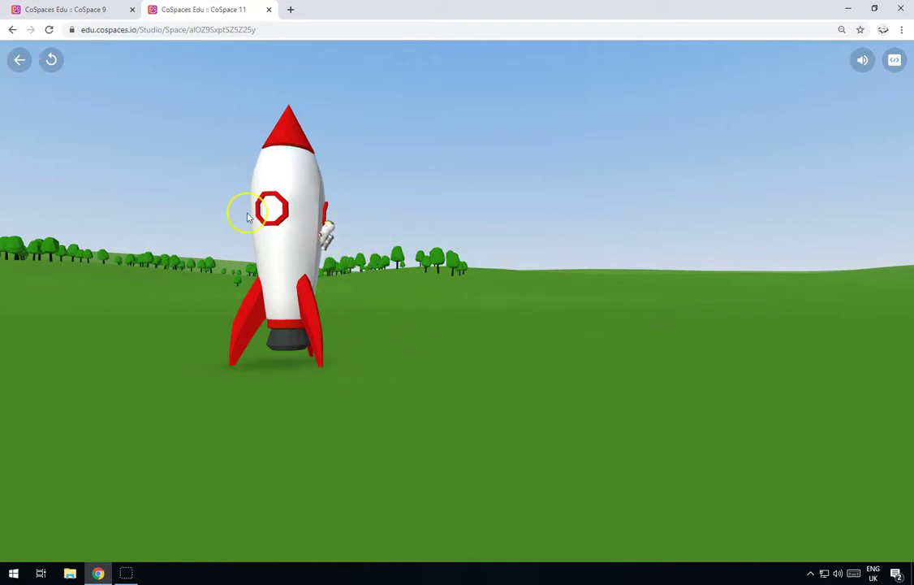
left_click(21, 60)
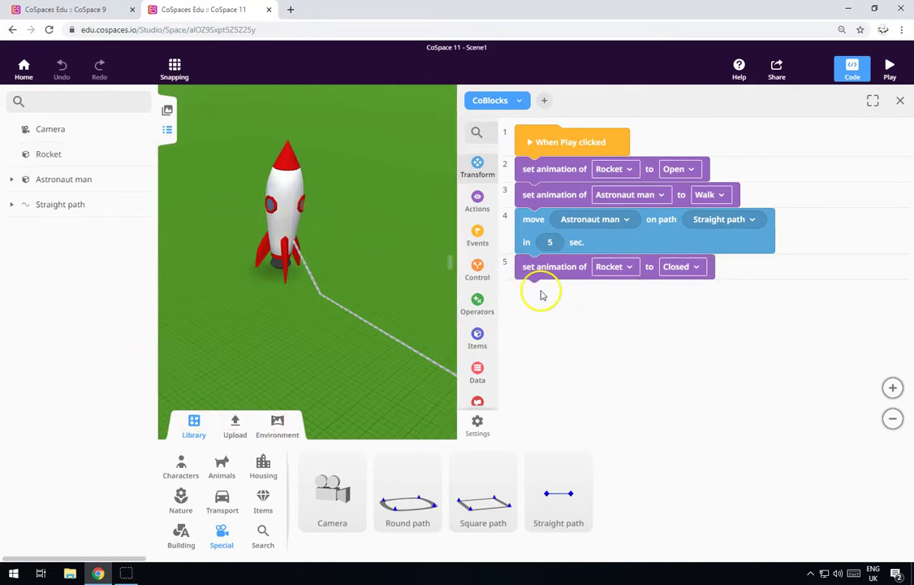
- Search 'mov' and add a 'move … meters forward' block as line 6
left_click(491, 128)
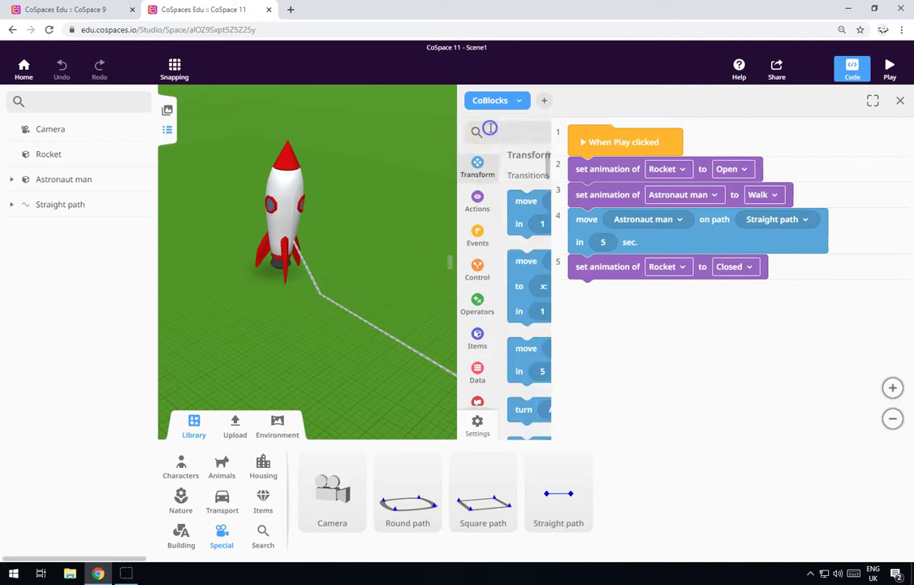
type("move")
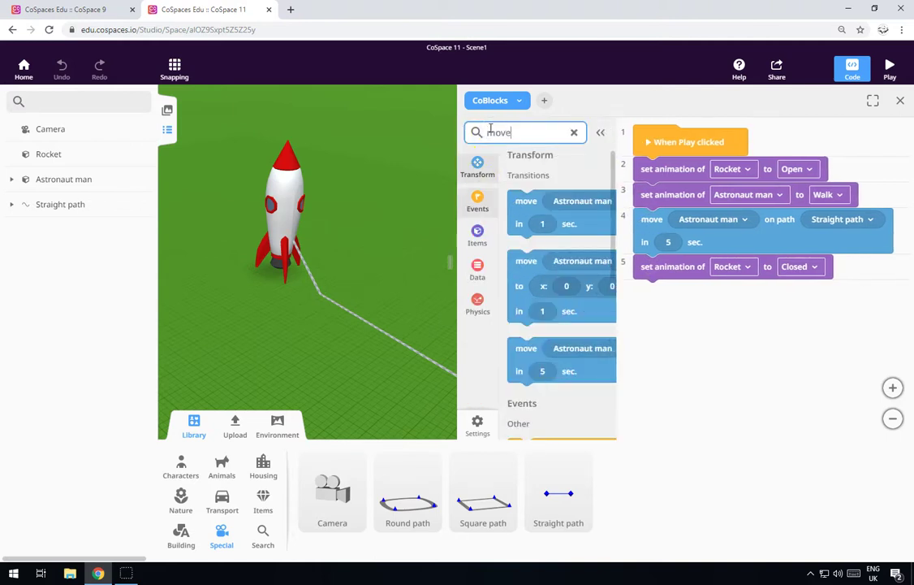
left_click_drag(525, 208, 650, 301)
- Set the astronaut's move to 3000 meters in 0 sec, then play the scene
left_click(783, 292)
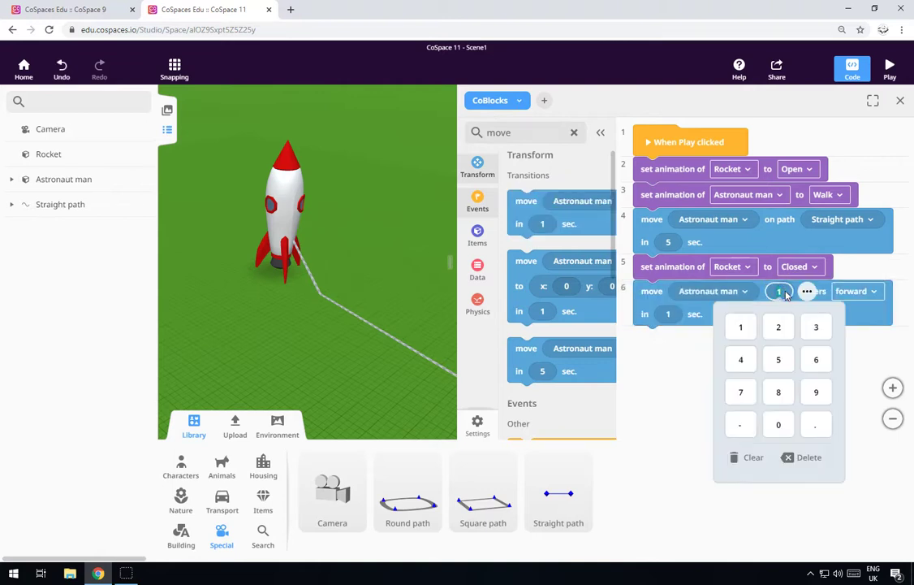
type("303")
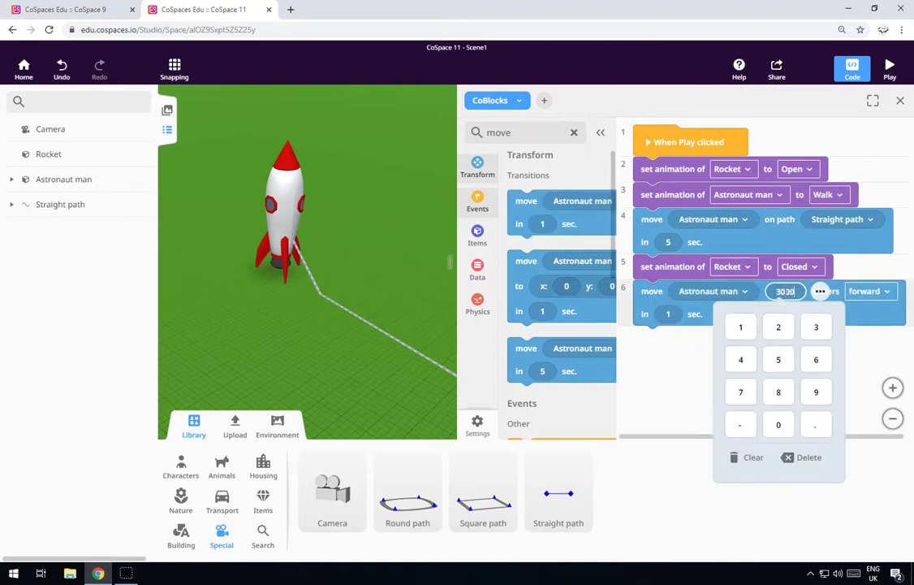
left_click(668, 314)
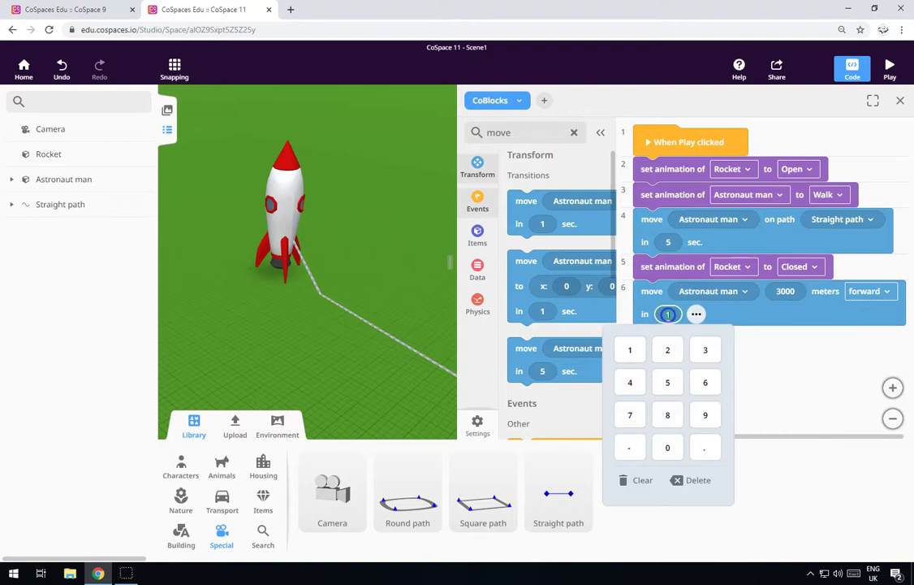
type("0")
left_click(835, 364)
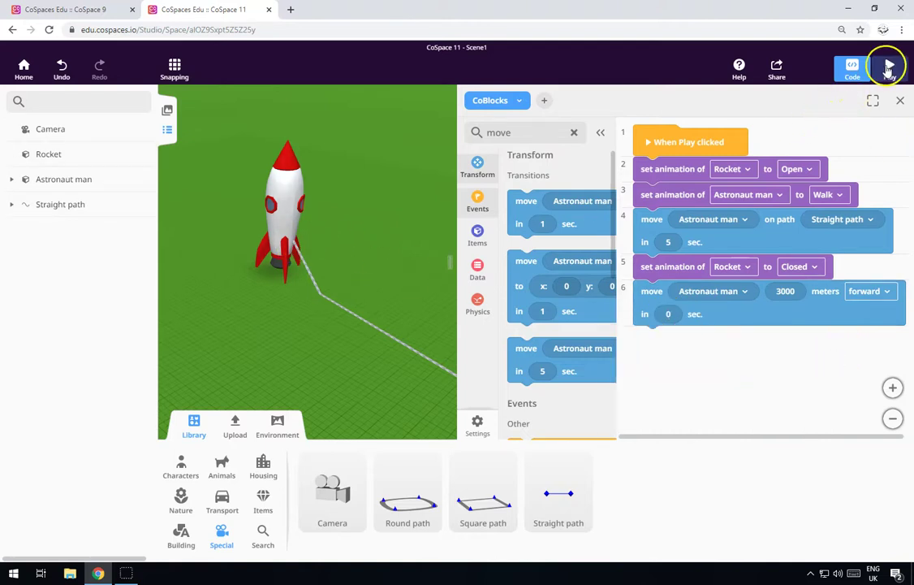
left_click(890, 69)
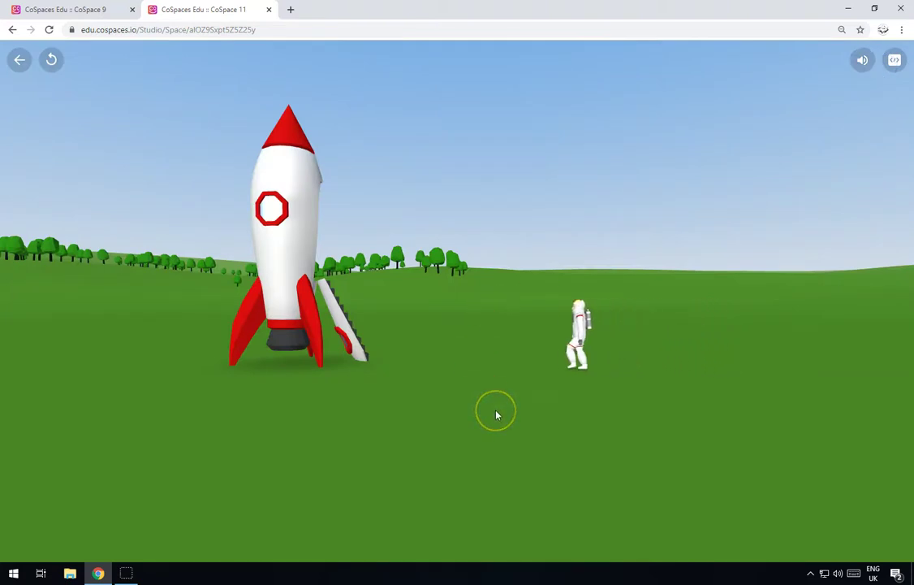